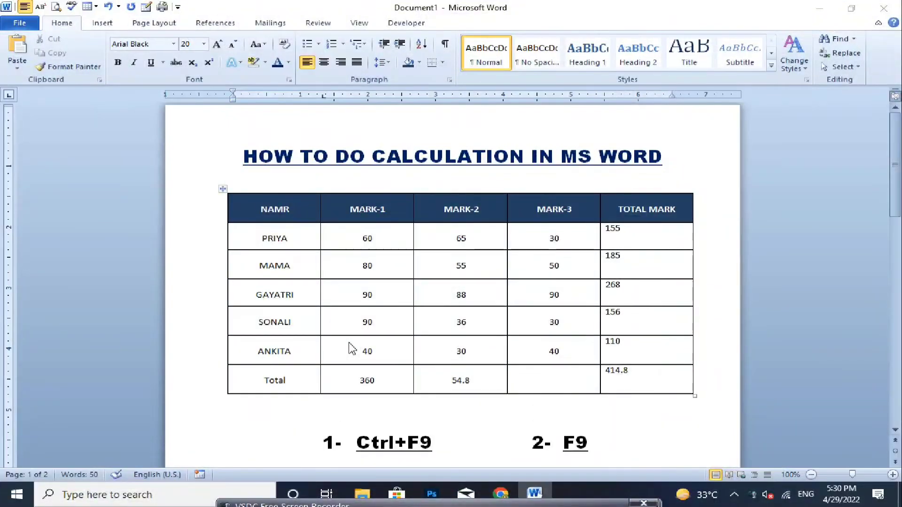
Scroll down to the Result lines and place the cursor after the first Result
scroll(353, 347, down, 3)
scroll(350, 353, down, 2)
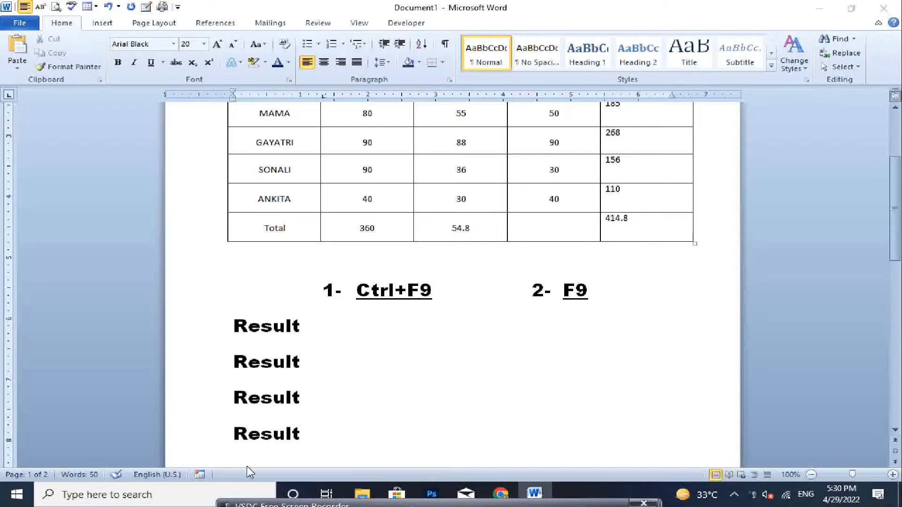
click(316, 324)
Launch Excel by searching 'excel' from the Start menu
click(17, 494)
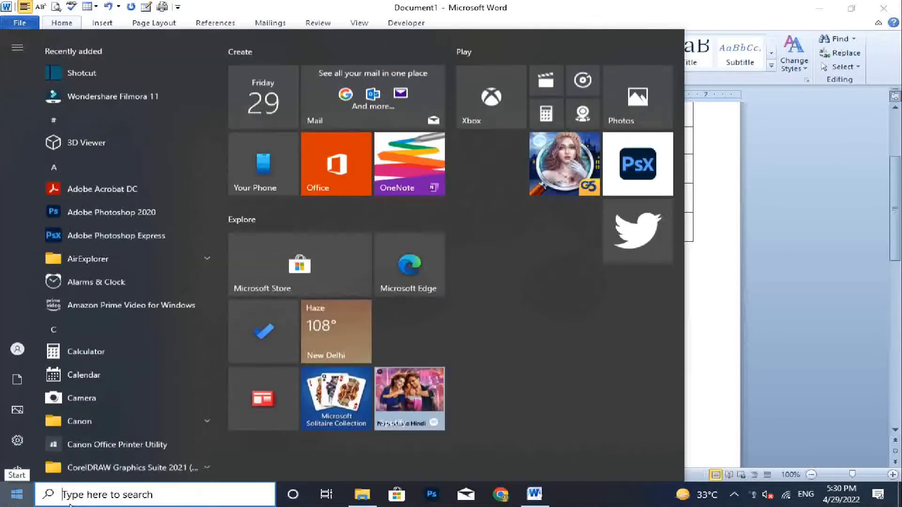
text(excel)
key(Return)
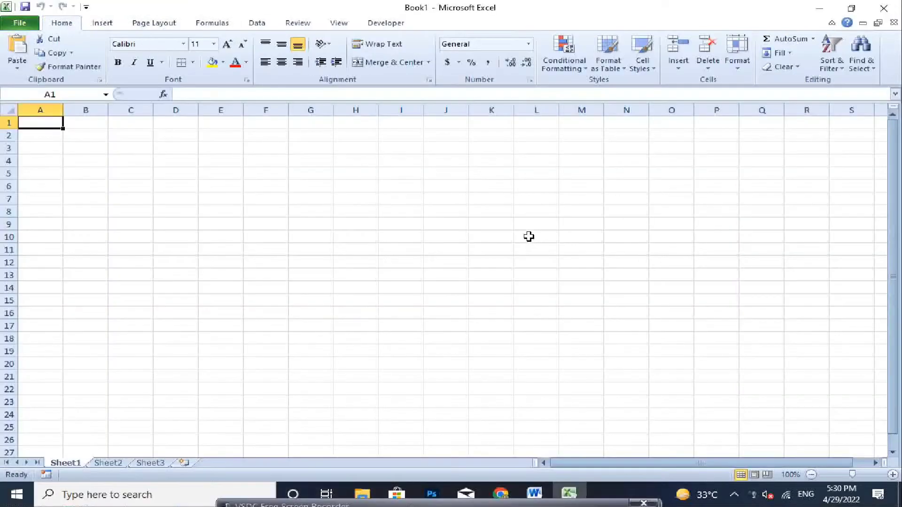
Enter =10+5 in L10 and a multiplication formula in L11 giving 50, then minimize Excel
click(529, 237)
text(=10+5)
key(Return)
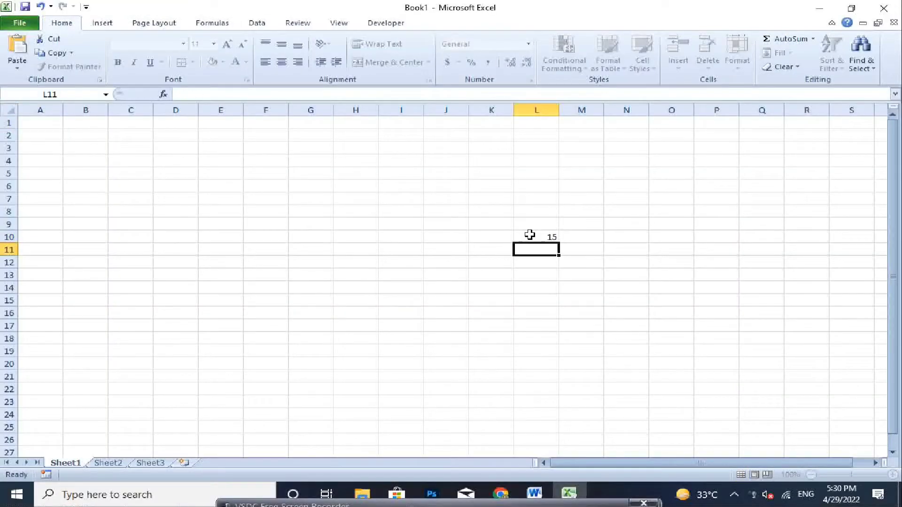
click(530, 236)
click(539, 249)
text(=)
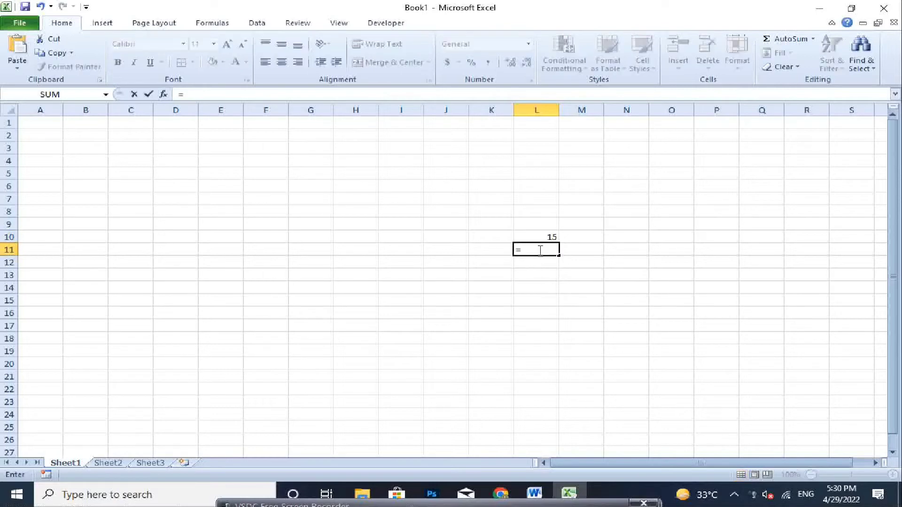
text(10*5)
key(Return)
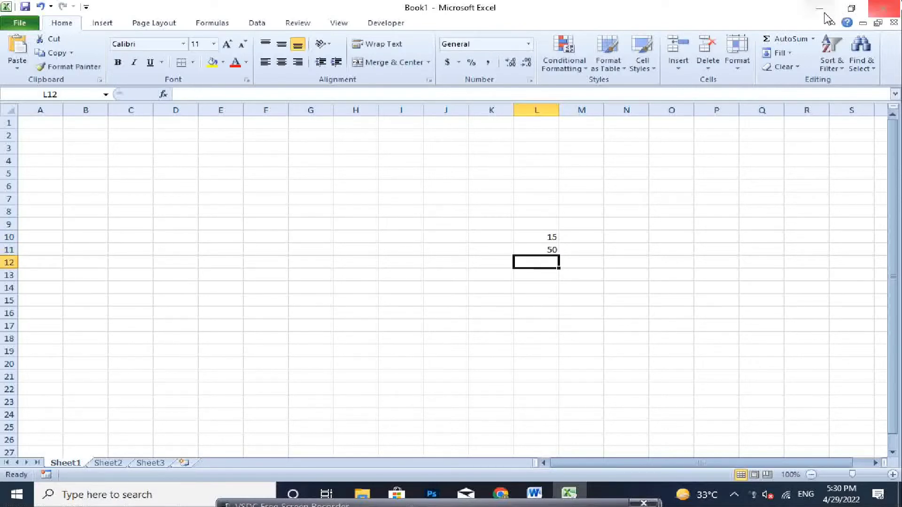
click(819, 8)
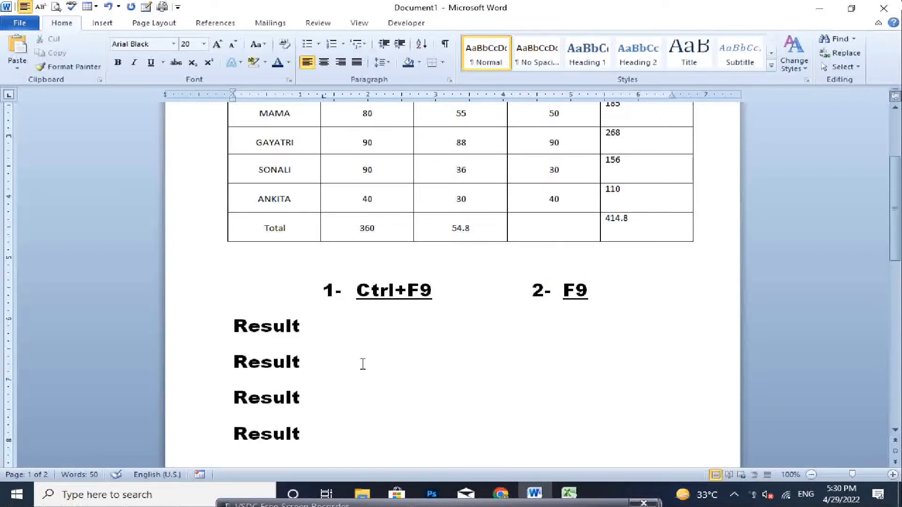
click(327, 291)
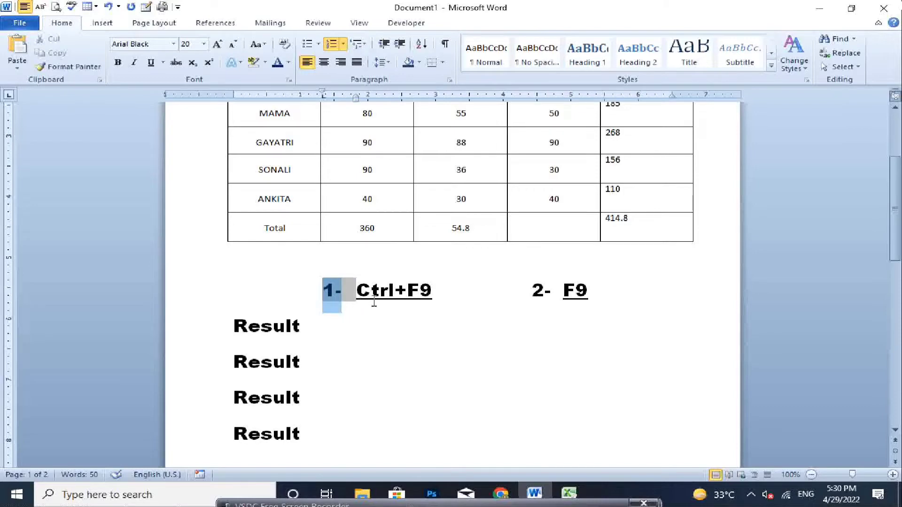
scroll(376, 303, up, 3)
scroll(384, 320, down, 2)
click(386, 345)
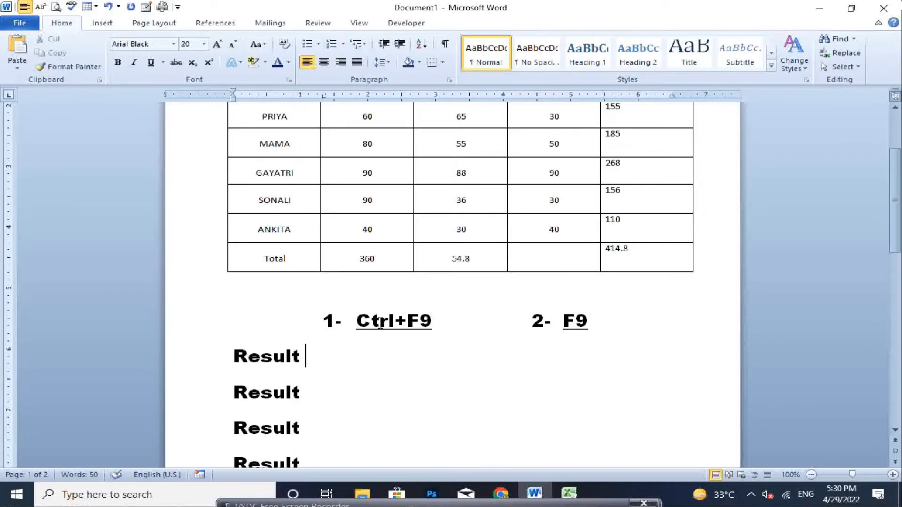
drag(356, 321, 532, 322)
click(645, 323)
drag(645, 323, 555, 321)
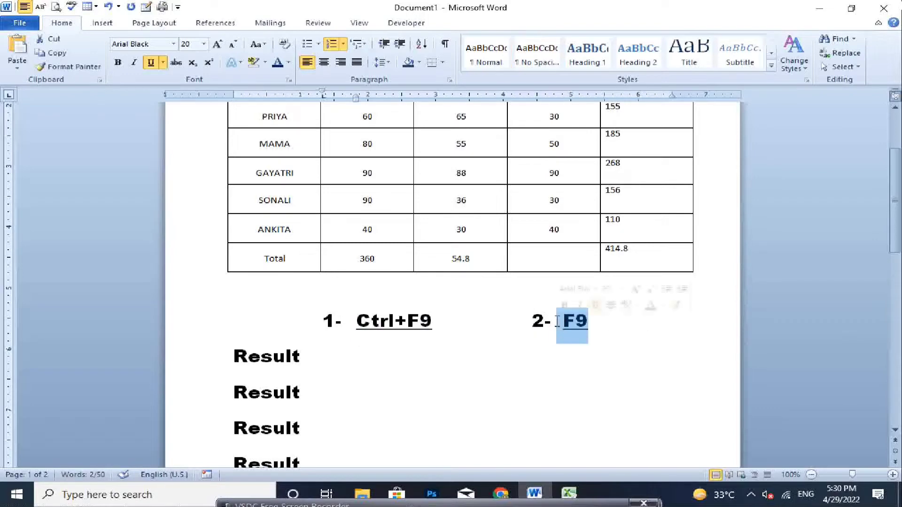
scroll(352, 300, down, 2)
click(352, 295)
Insert a {=10+5+5+2} field after the first Result and update it to show 22
key(ctrl+F9)
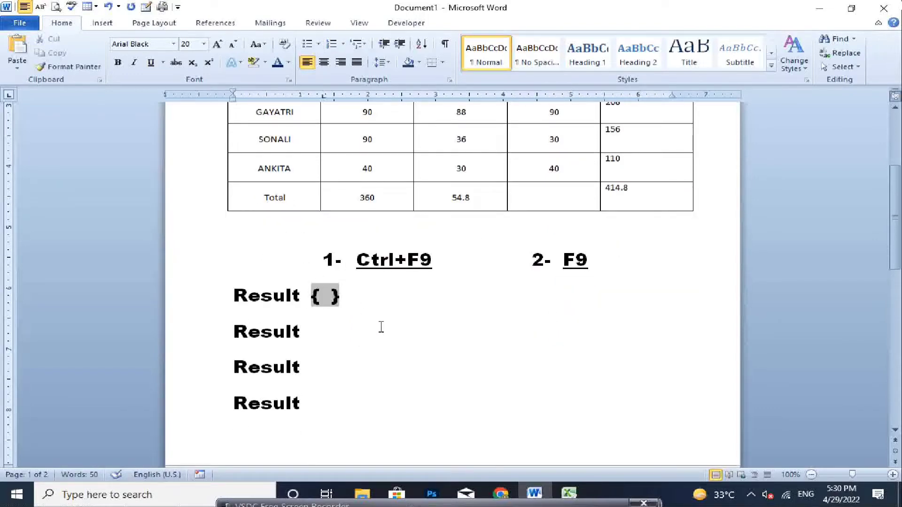
text(=10 )
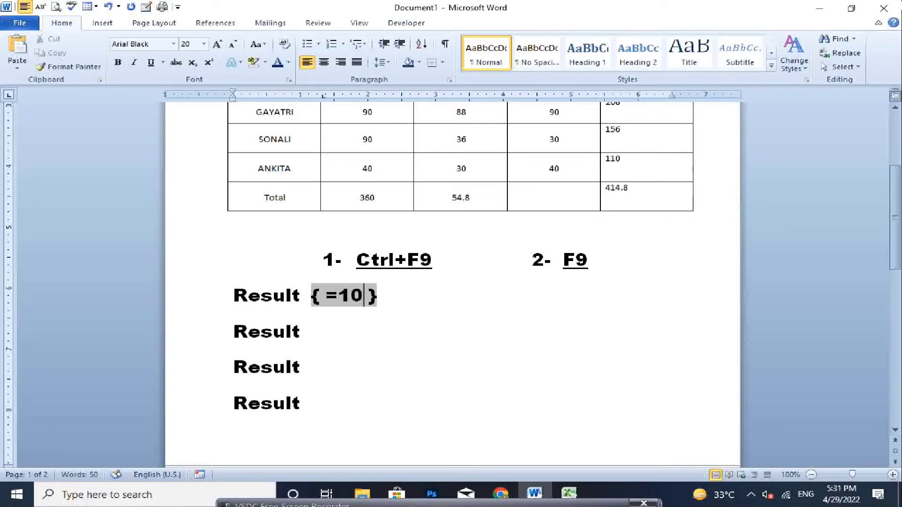
text(+5+5)
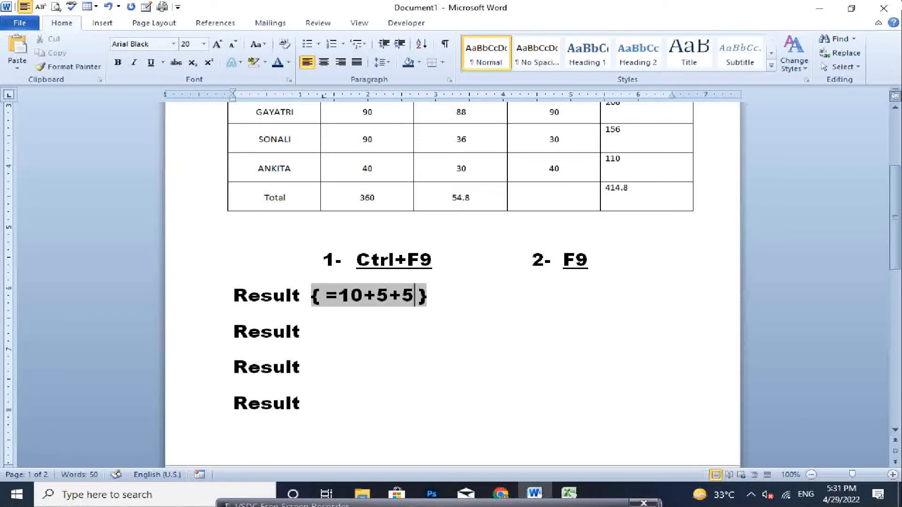
text(+2)
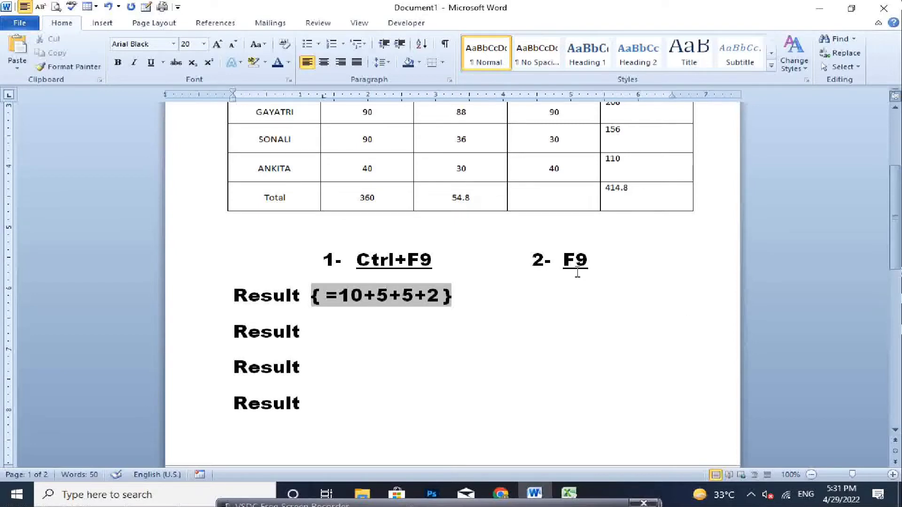
key(F9)
click(409, 357)
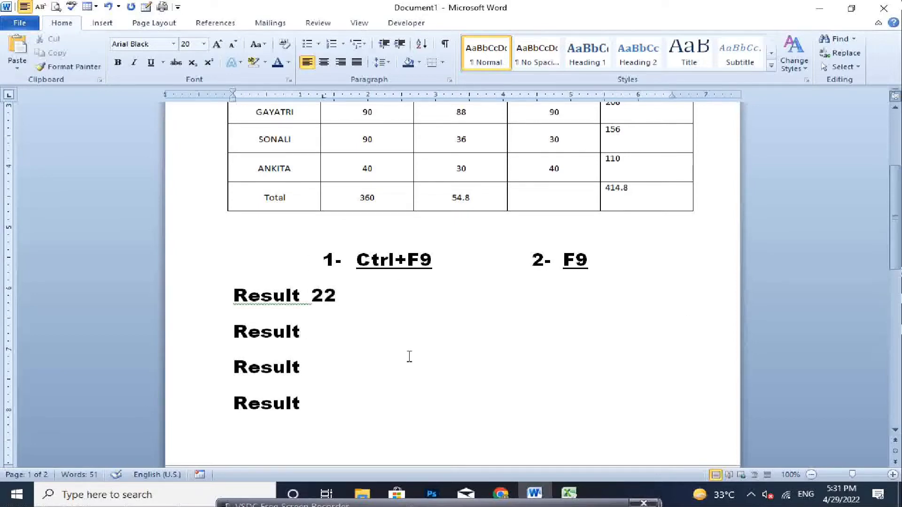
Insert a {=1+2*3-4} field after the second Result and update it to show 3
click(334, 332)
key(ctrl+F9)
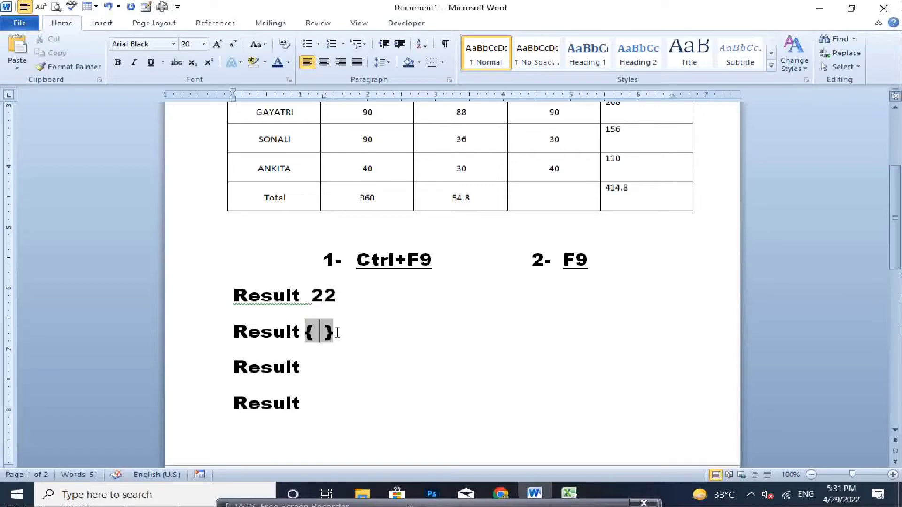
text(=1)
text(+2*)
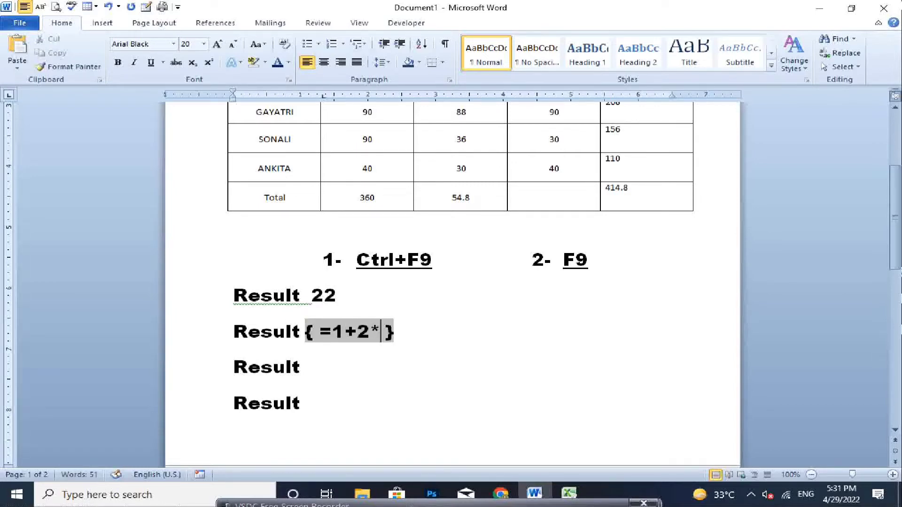
text(3-4)
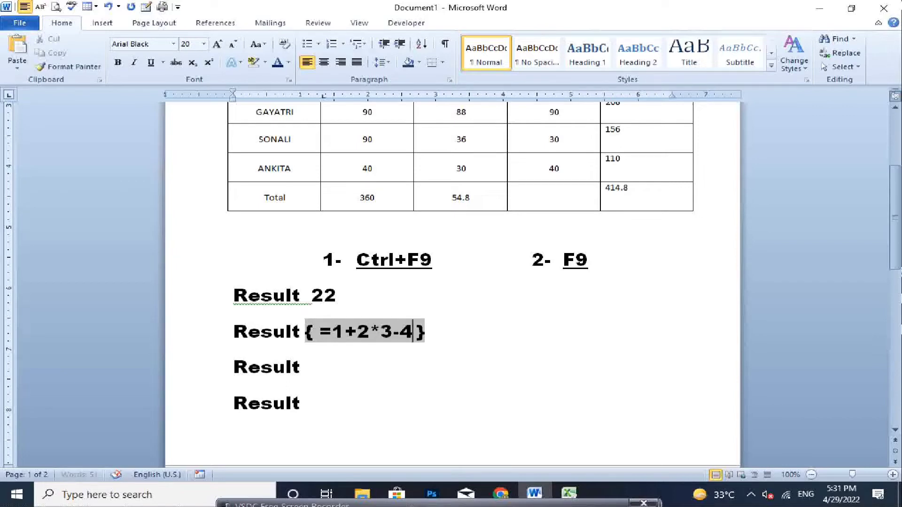
key(F9)
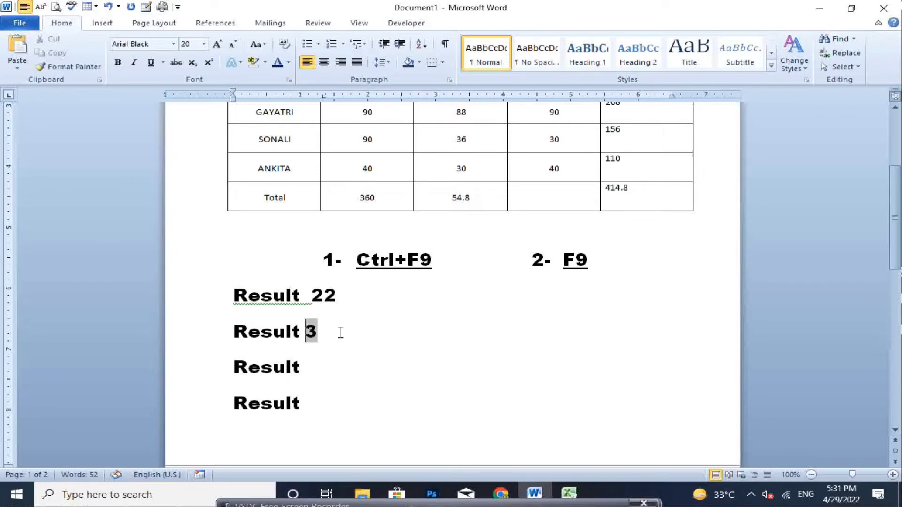
click(312, 368)
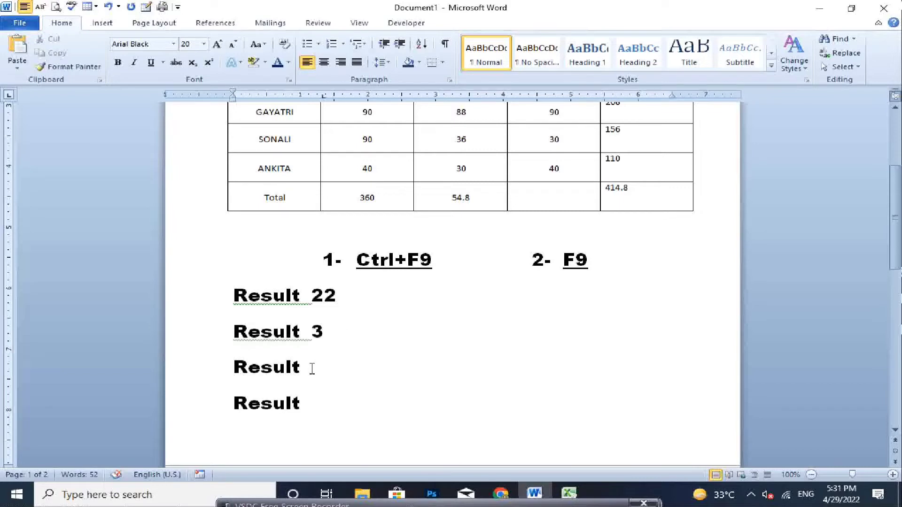
Insert a {=8-9+1} field after the third Result and update it to show 0
key(ctrl+F9)
text(=8-9)
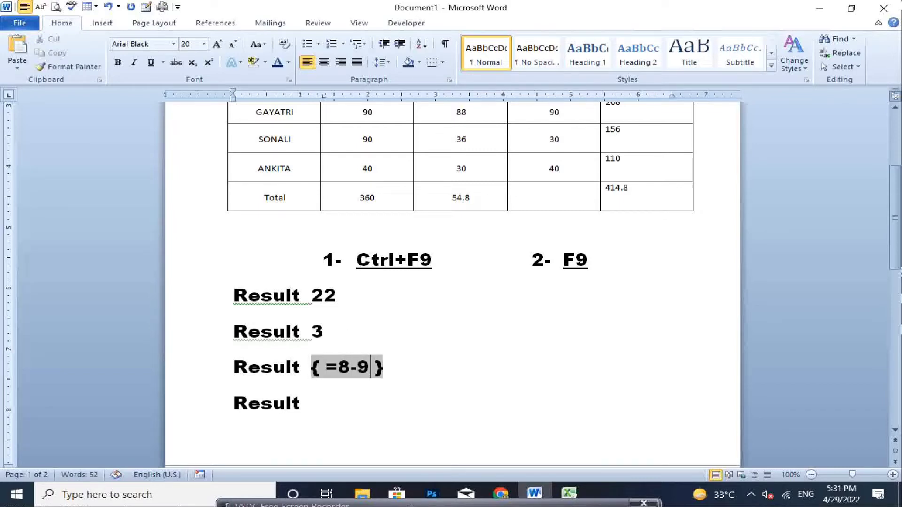
text(+1)
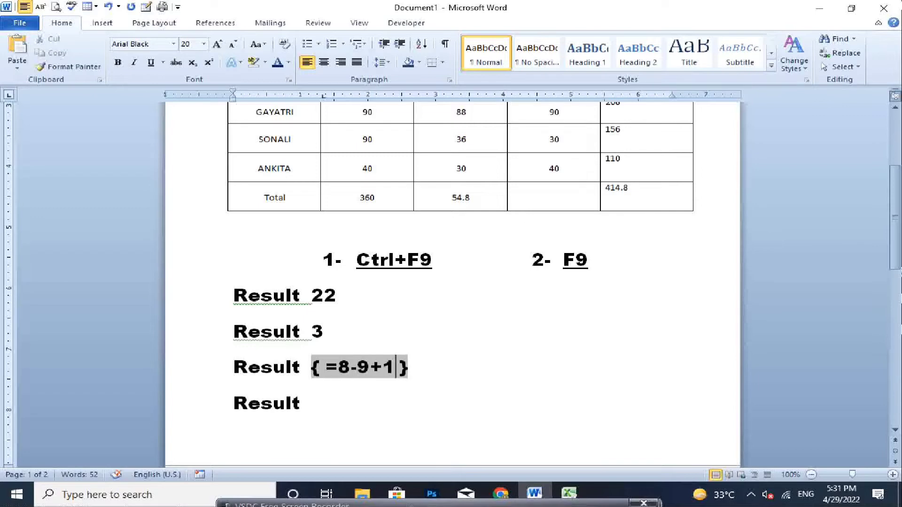
key(F9)
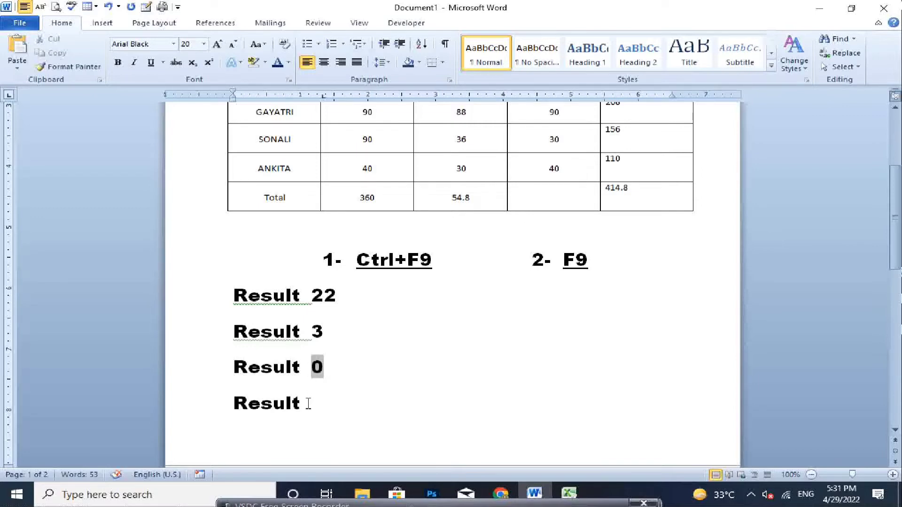
Insert a {=50-2+1} field after the fourth Result and update it to show 49
click(308, 403)
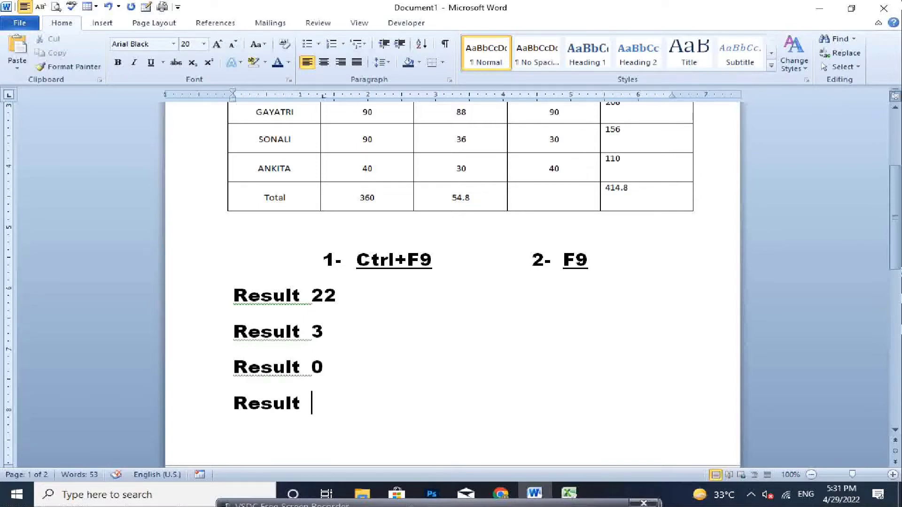
key(ctrl+F9)
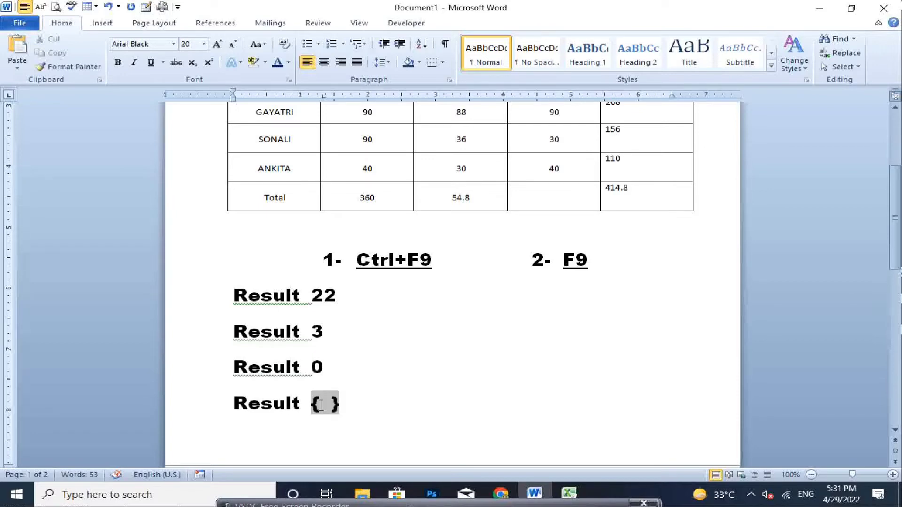
text(= )
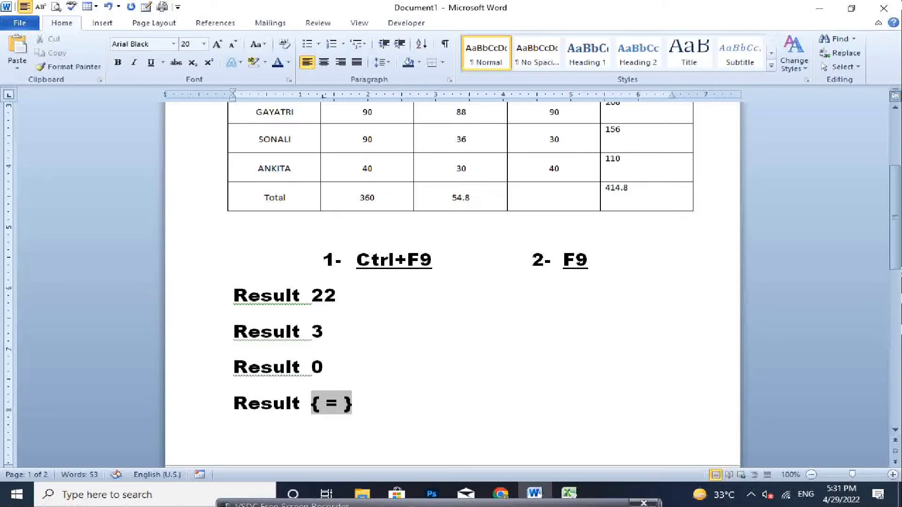
text(50-)
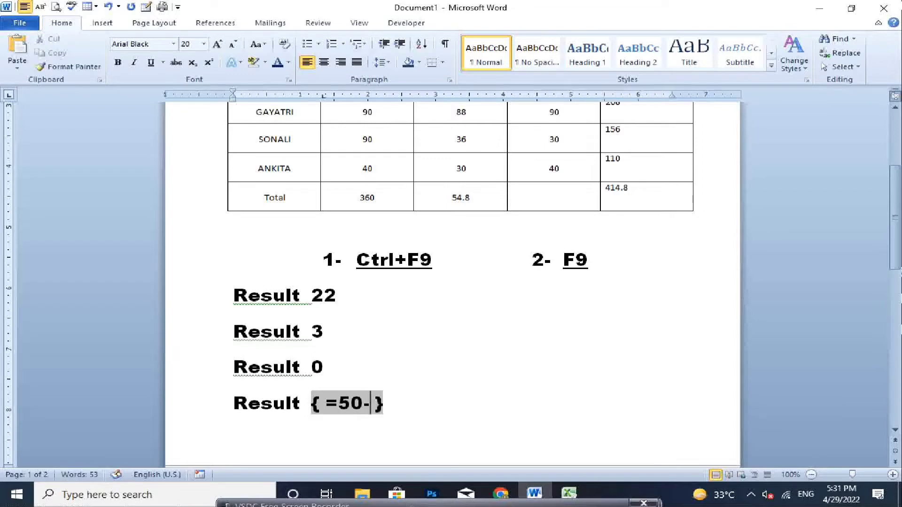
text(2+1)
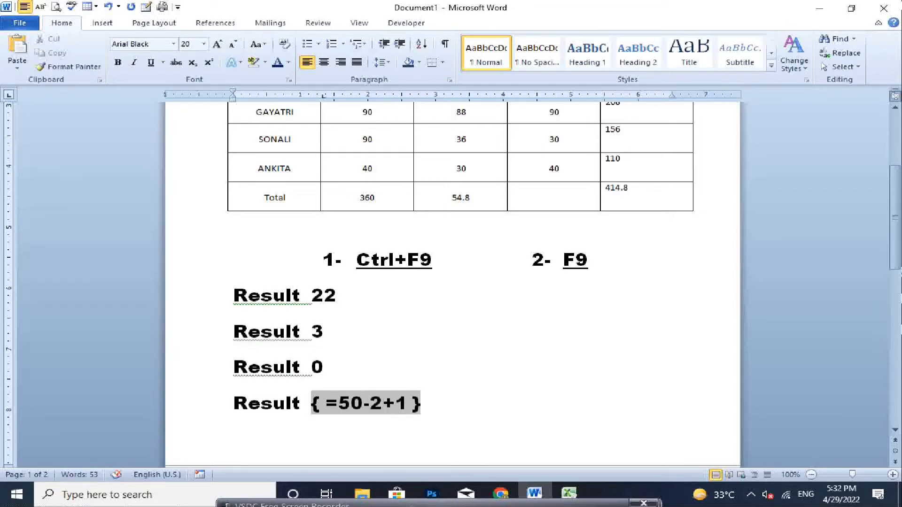
key(F9)
click(403, 336)
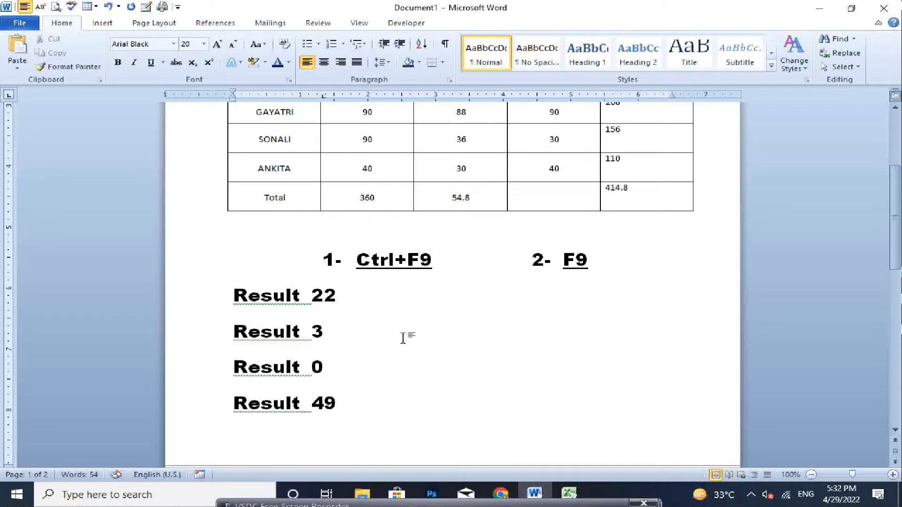
scroll(396, 354, up, 3)
Delete the old totals 360 and 54.8 and all TOTAL MARK column values
drag(354, 350, 376, 350)
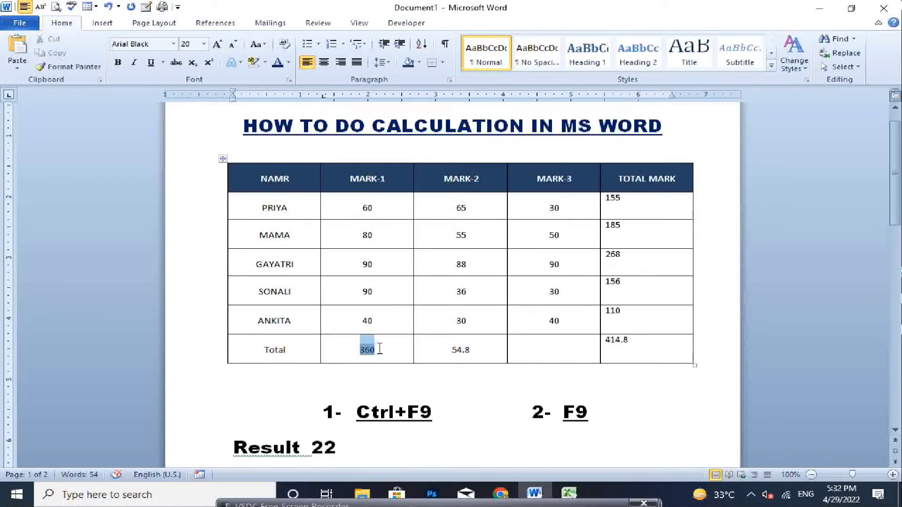
key(BackSpace)
drag(451, 350, 473, 351)
key(BackSpace)
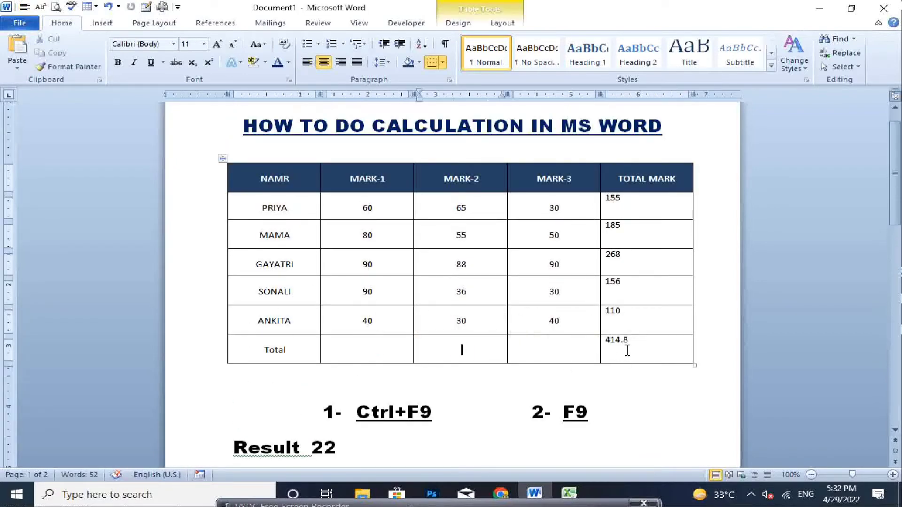
drag(634, 350, 618, 202)
key(BackSpace)
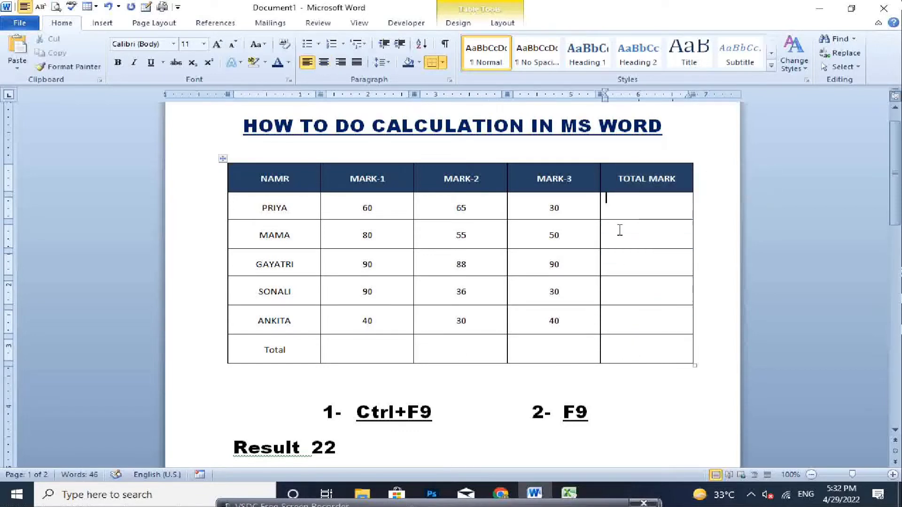
click(388, 356)
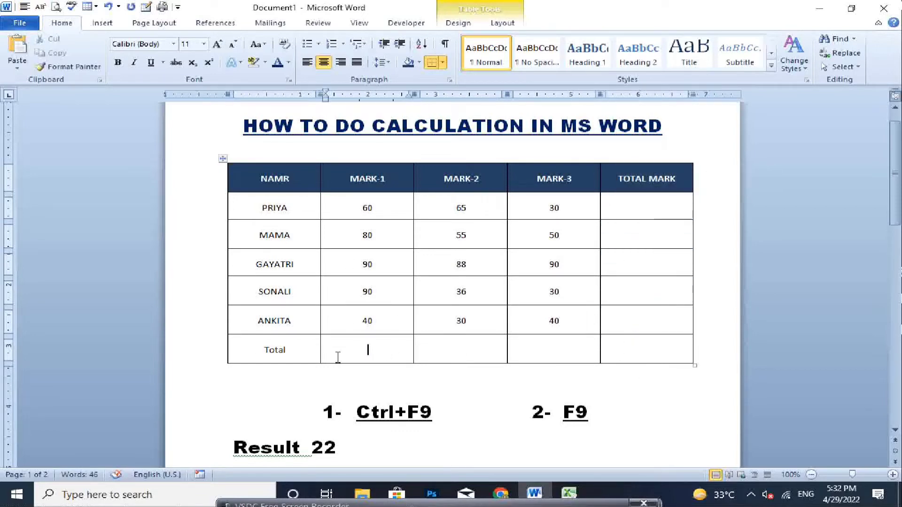
Change the Total label to uppercase TOTAL and make it bold
click(291, 350)
drag(294, 351, 263, 351)
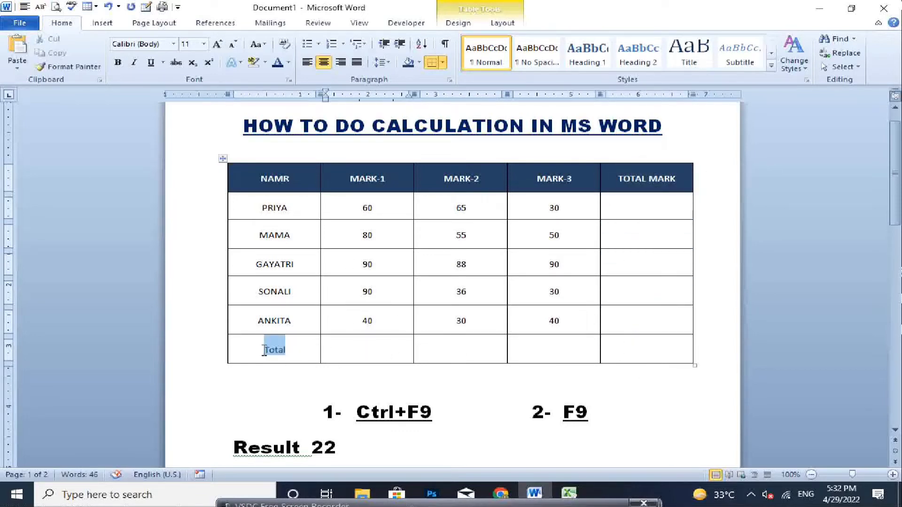
click(257, 44)
click(291, 90)
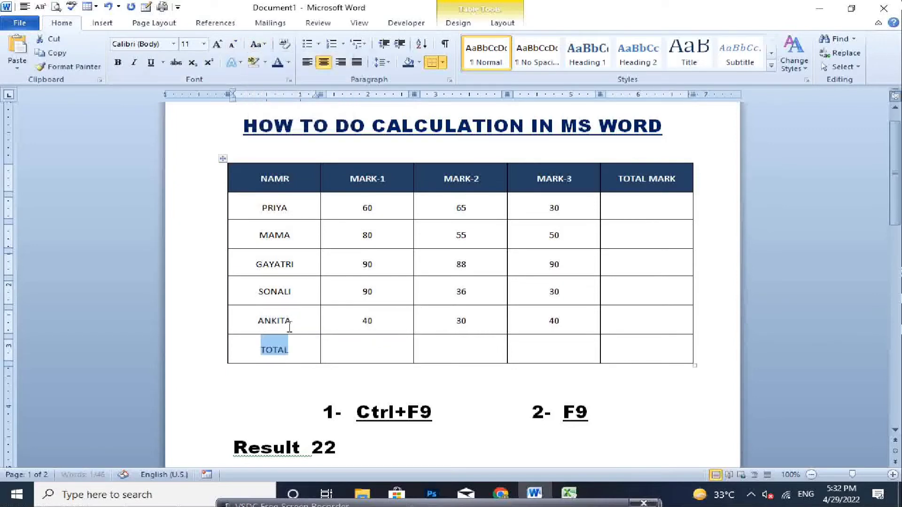
click(118, 62)
click(352, 357)
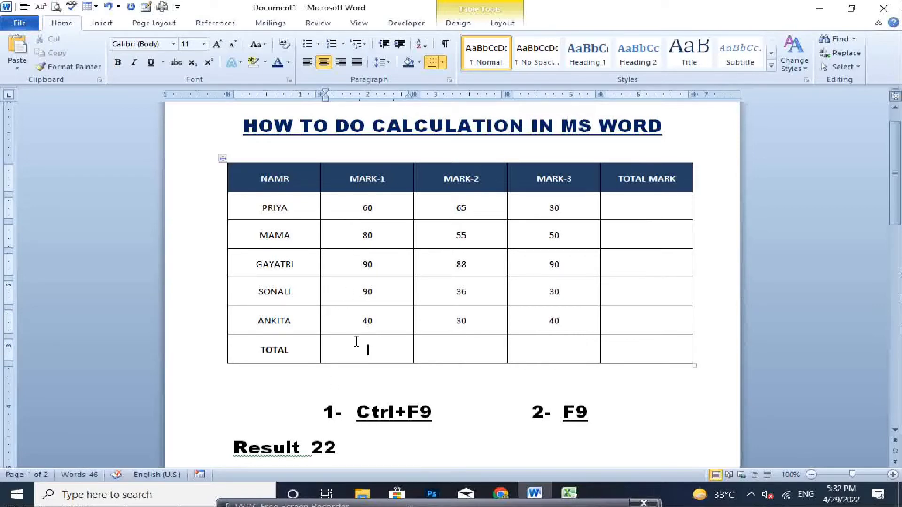
Insert a {=sum(above)} field in the MARK-1 total cell so it shows 360
key(ctrl+F9)
text(=sum()
text(above)
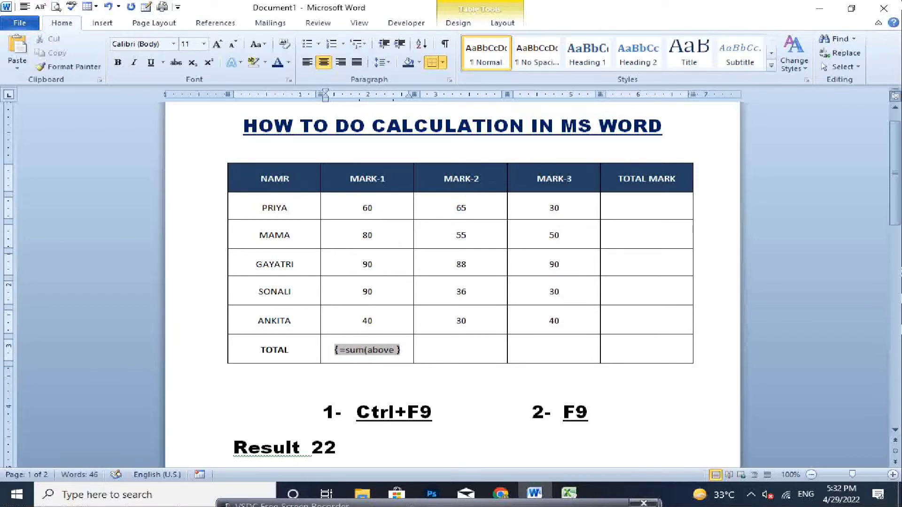
text())
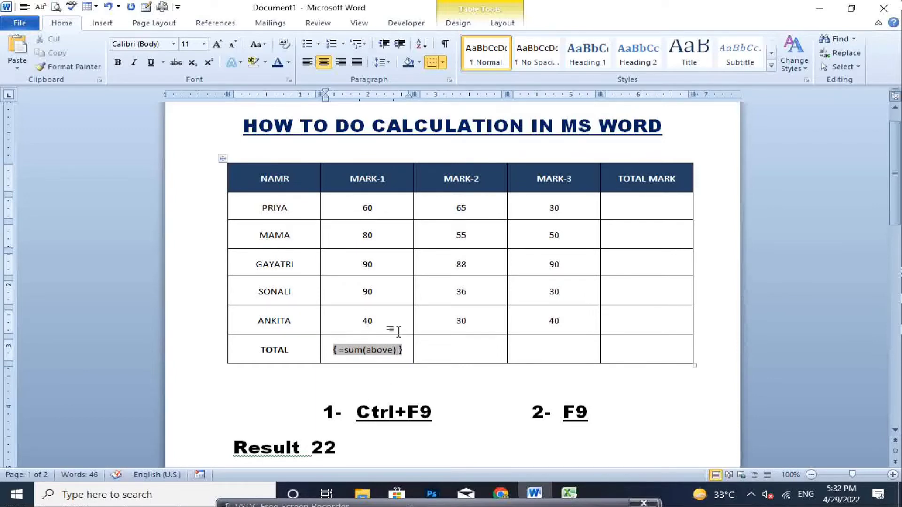
key(F9)
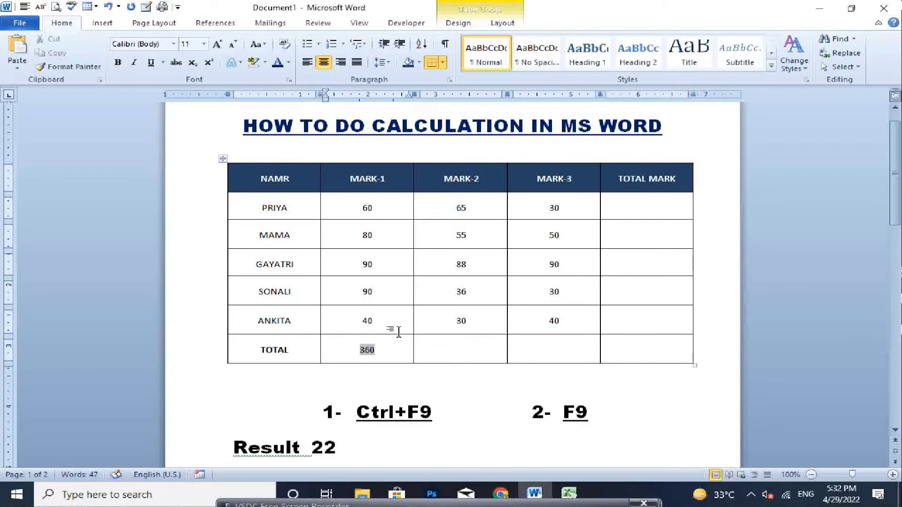
click(455, 350)
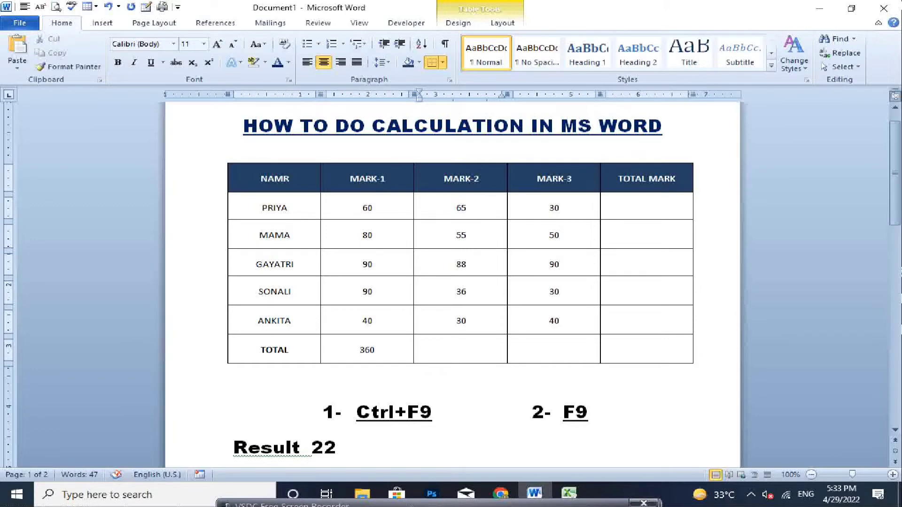
Insert an {=average(above)} field in the MARK-2 total cell, showing 54.8
key(ctrl+F9)
text(=)
text(avera)
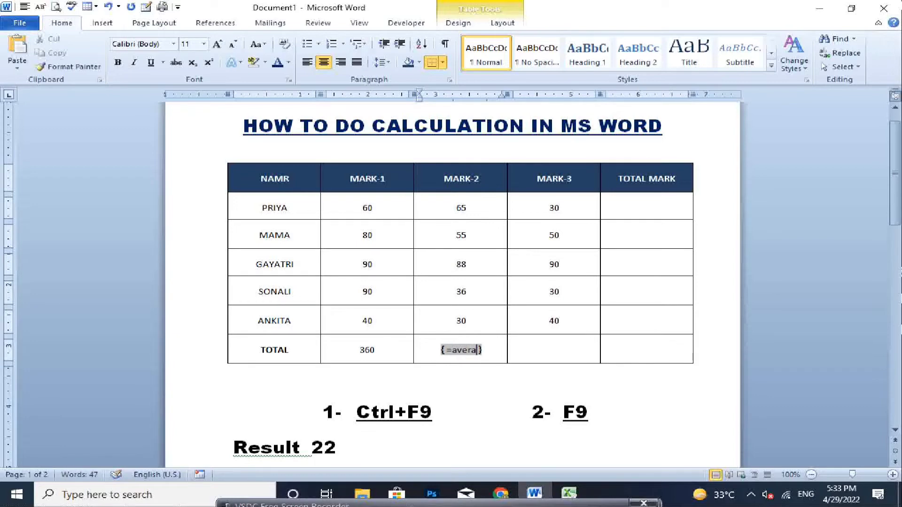
text(ge()
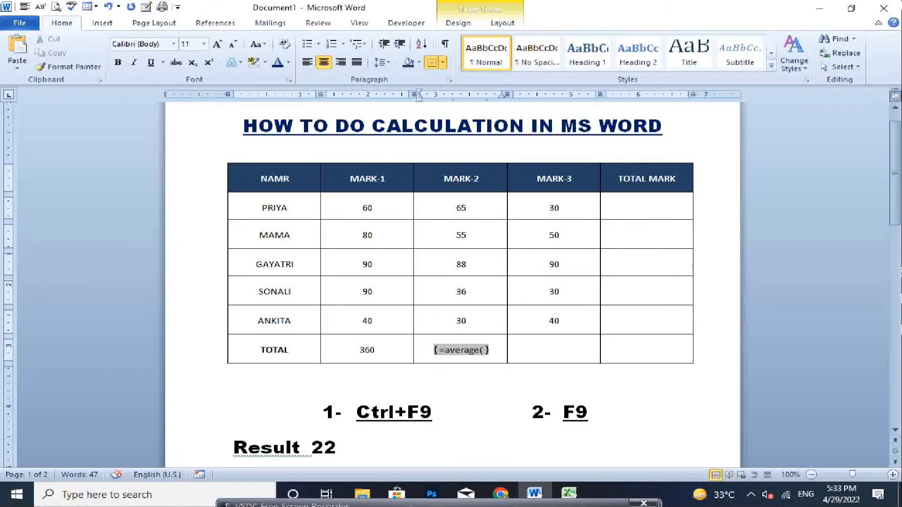
text(abo)
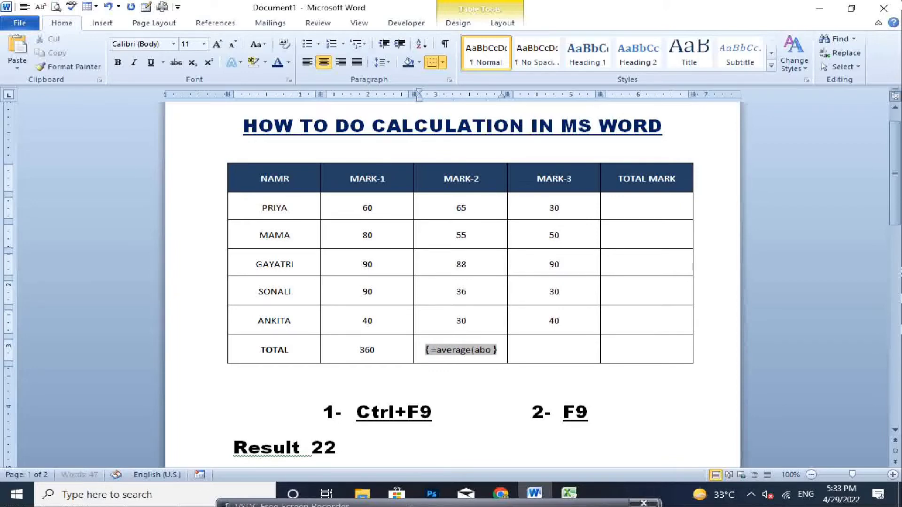
text(ve))
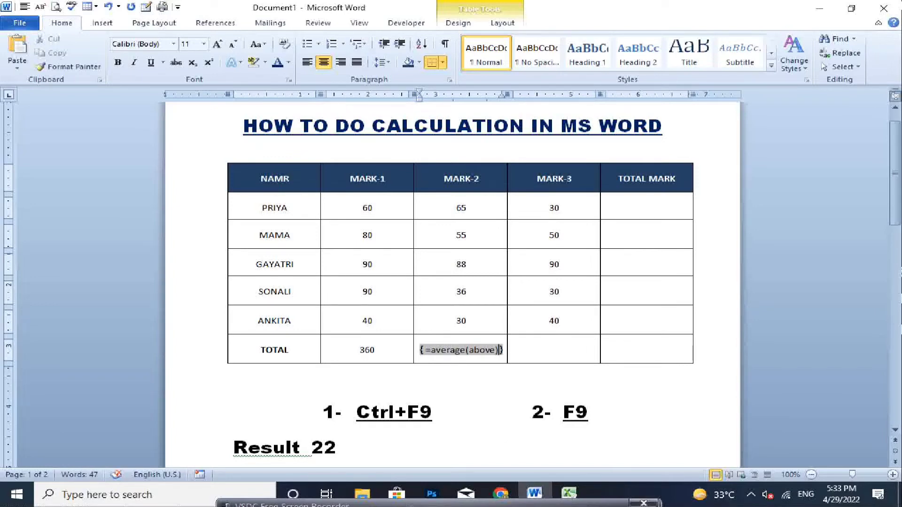
key(F9)
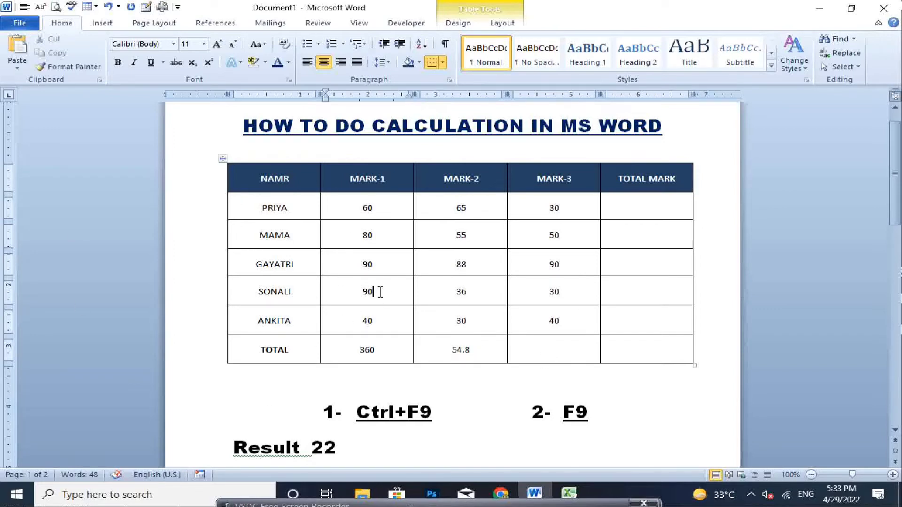
Overwrite MARK-1 marks: SONALI to 60, ANKITA to 90, and 600 in GAYATRI's cell
drag(378, 292, 360, 292)
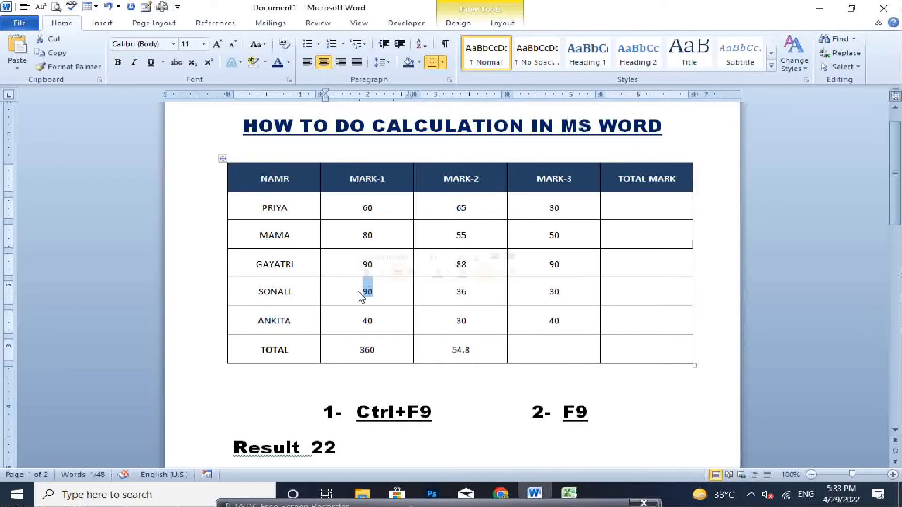
text(60)
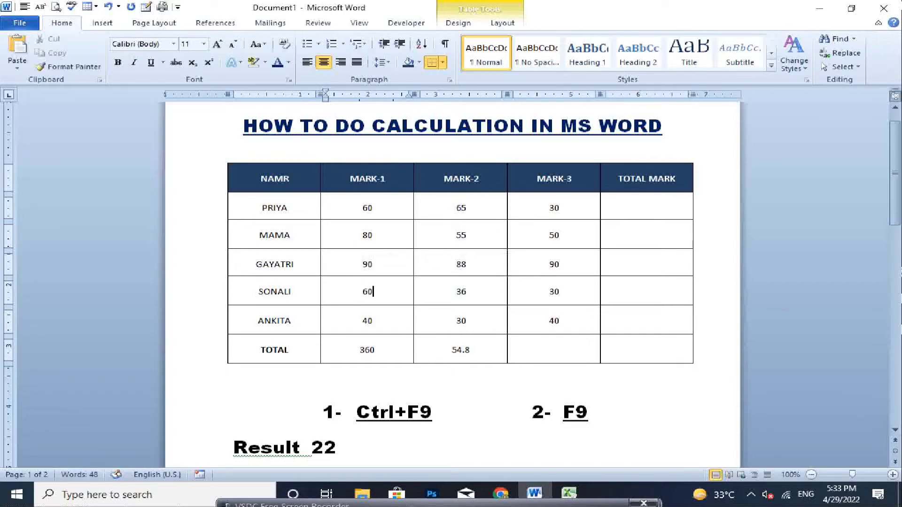
mouse_move(374, 321)
mouse_down()
mouse_move(359, 324)
mouse_move(353, 348)
mouse_up()
text(90)
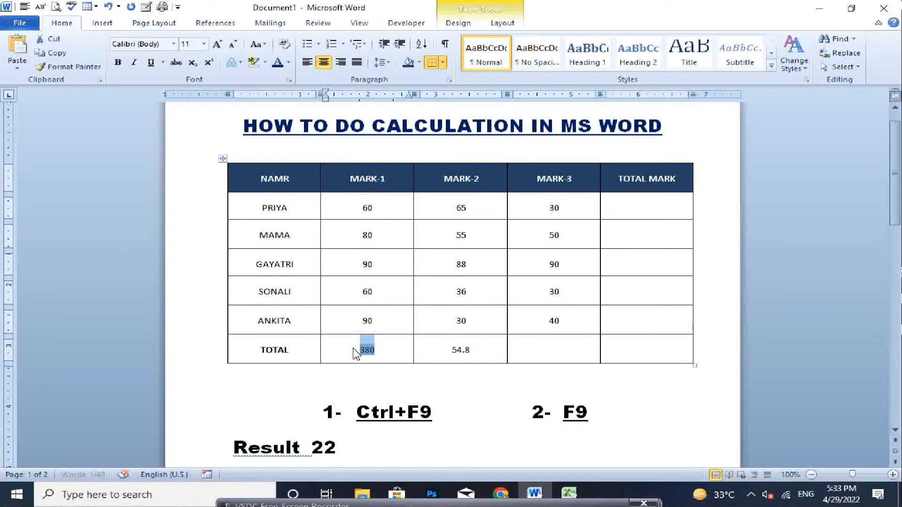
key(F9)
drag(384, 266, 362, 266)
text(6)
text(00)
Correct GAYATRI's mark to 60 and refresh the MARK-1 sum field to 350
drag(393, 351, 354, 355)
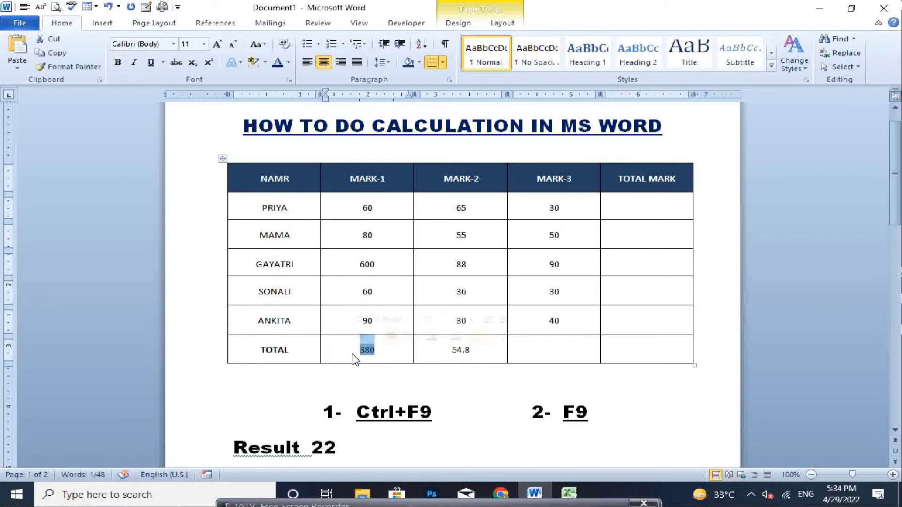
double_click(575, 412)
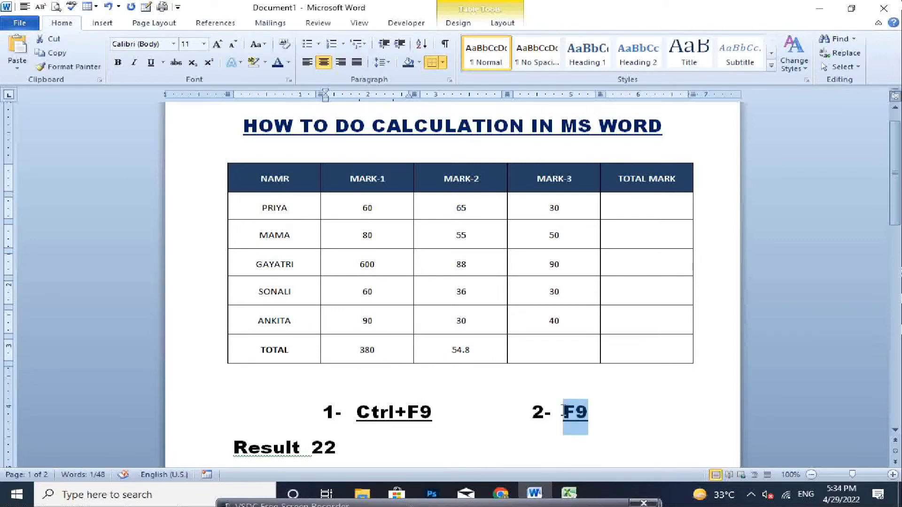
drag(382, 345, 365, 334)
key(F9)
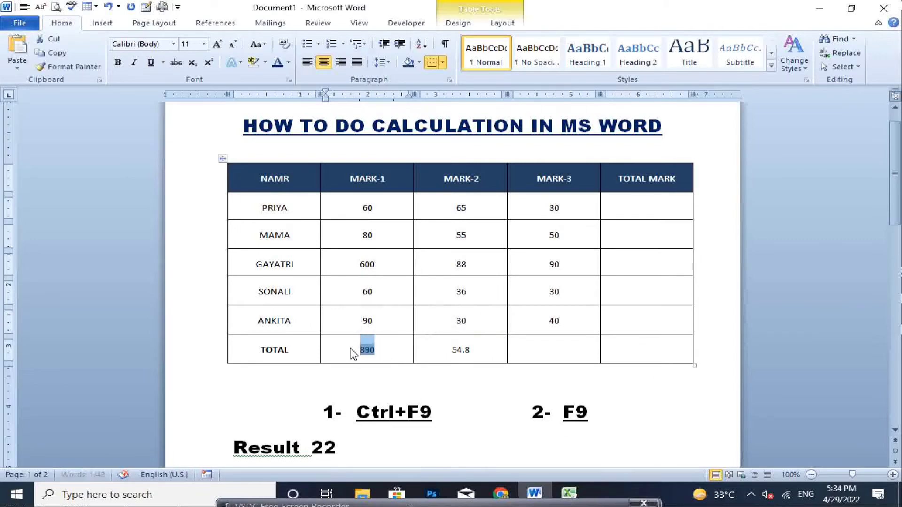
click(373, 353)
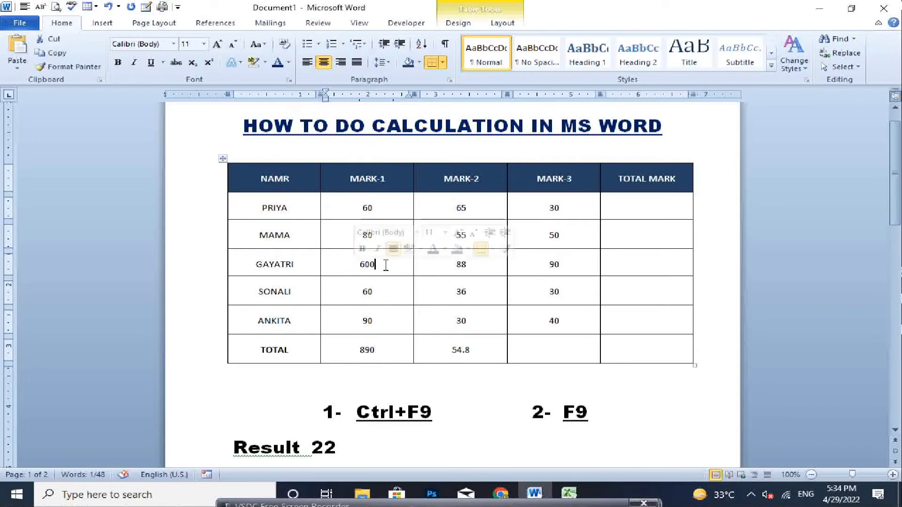
key(BackSpace)
drag(382, 350, 352, 351)
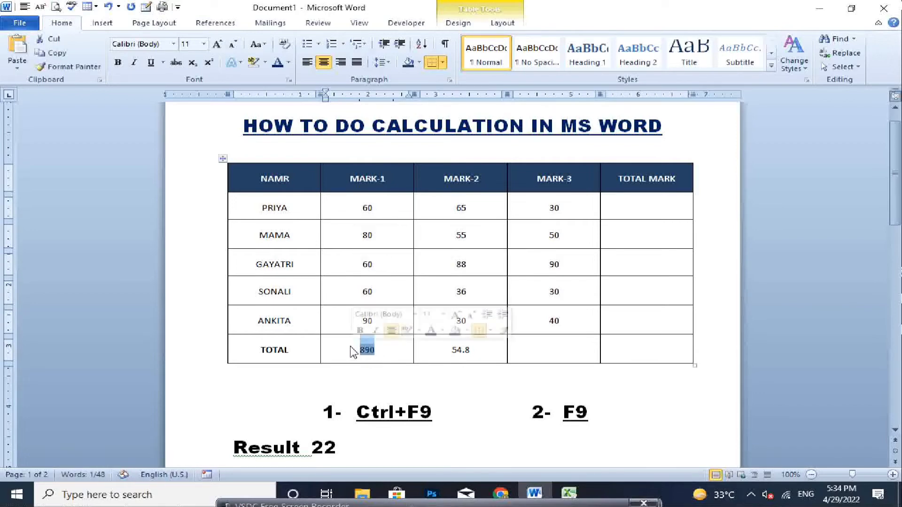
key(F9)
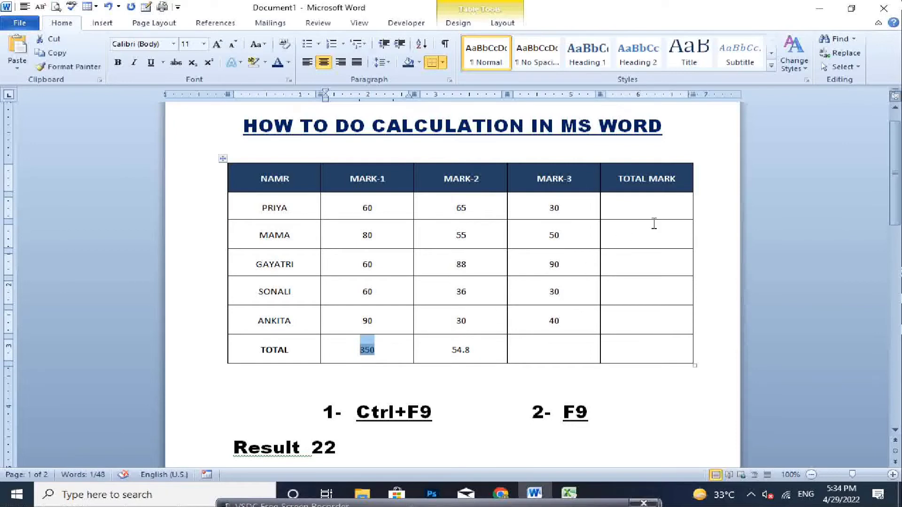
click(654, 213)
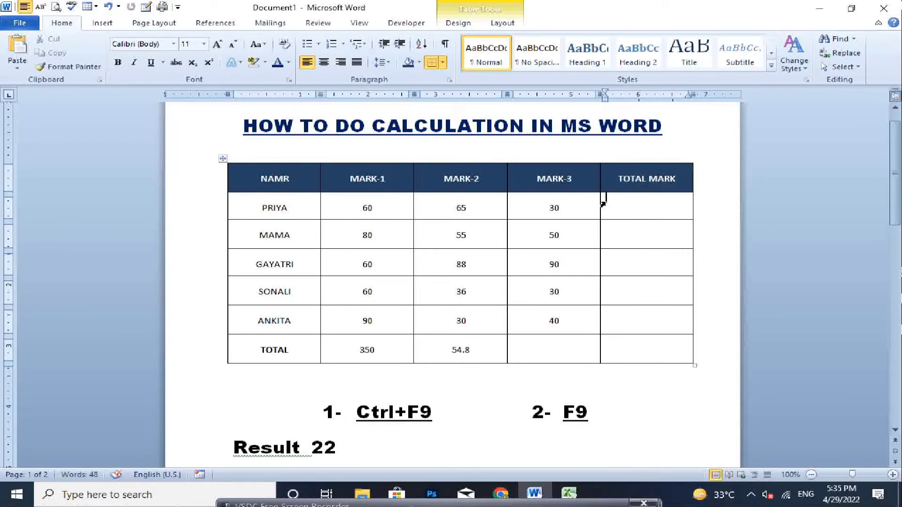
Insert a {=sum(left)} field in PRIYA's TOTAL MARK cell, showing 155
key(ctrl+F9)
text(=)
text(sum(le)
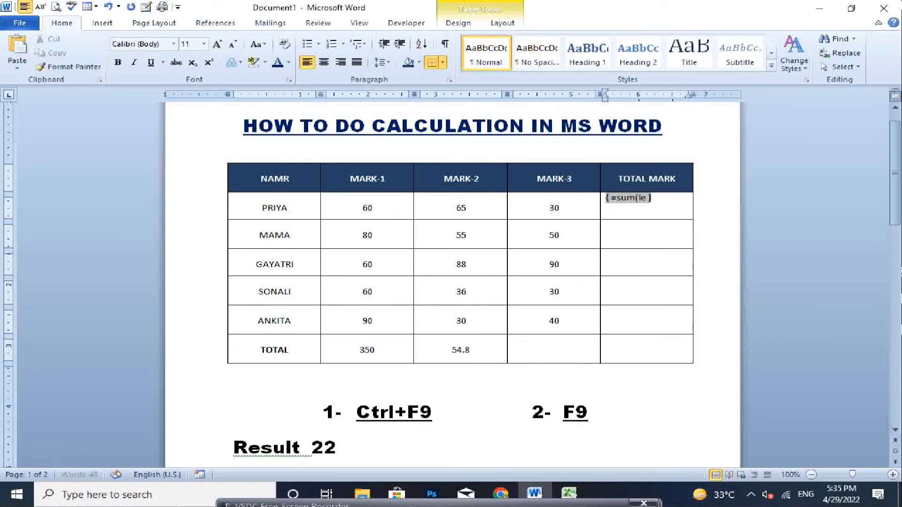
text(ft))
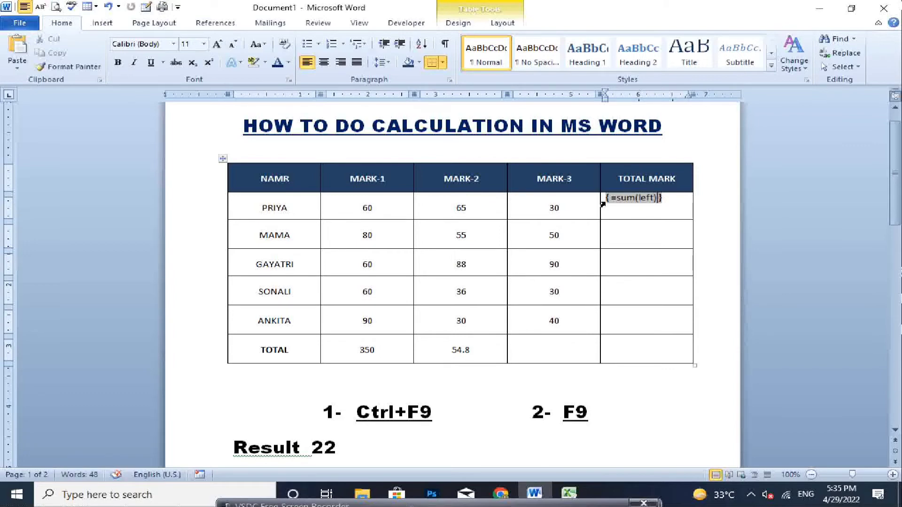
key(F9)
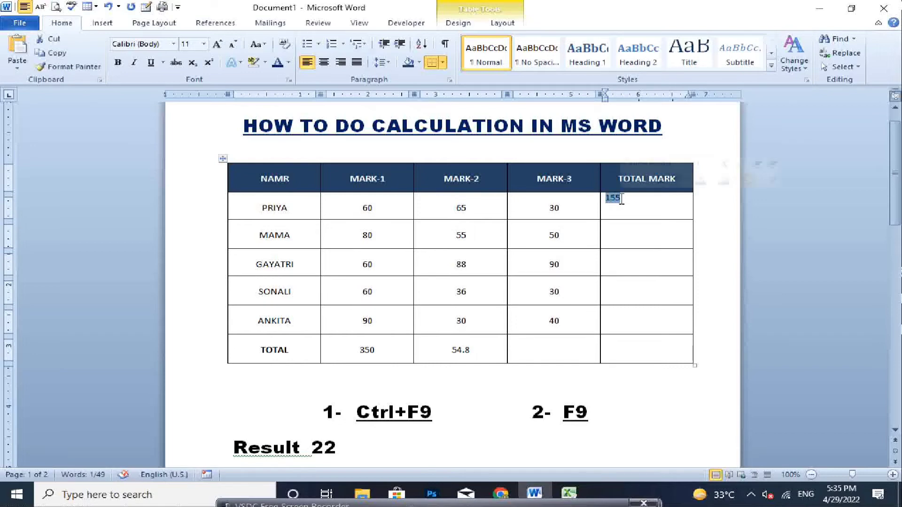
Copy PRIYA's sum field into all TOTAL MARK cells and update them to each row's total
right_click(619, 200)
click(648, 222)
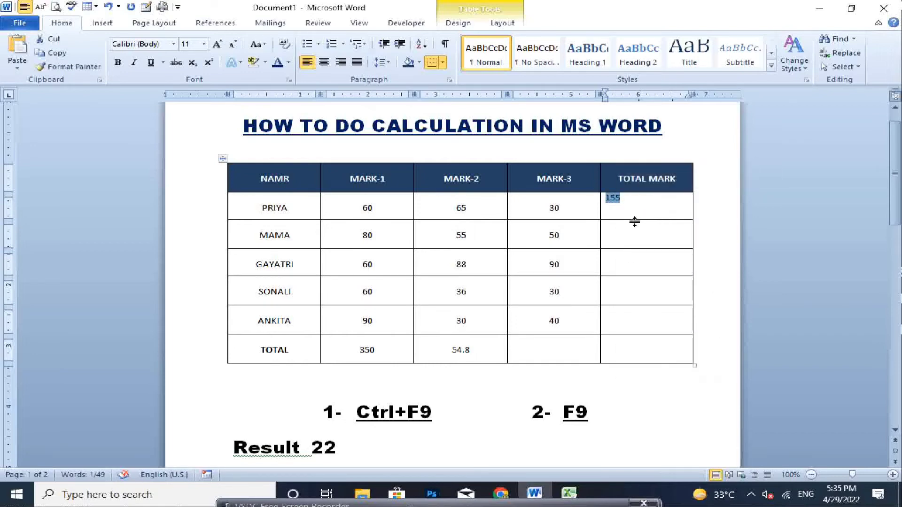
drag(637, 213, 642, 357)
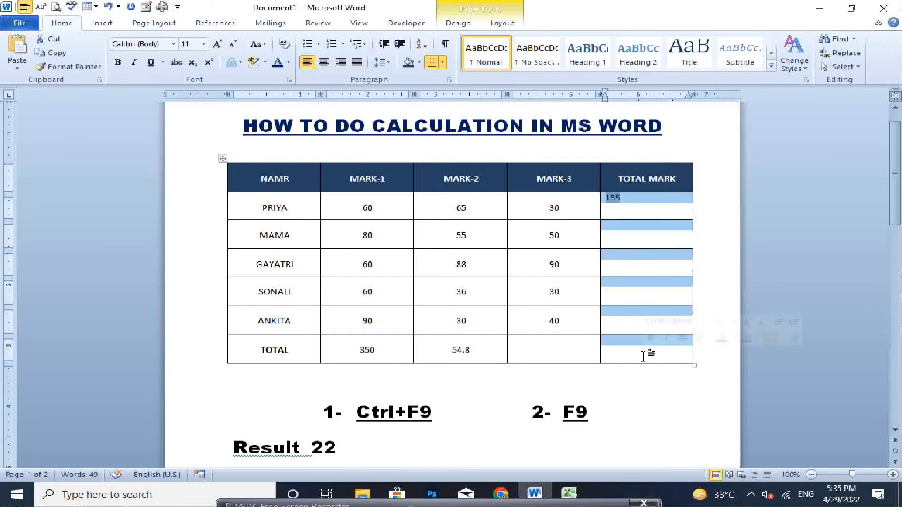
key(ctrl+v)
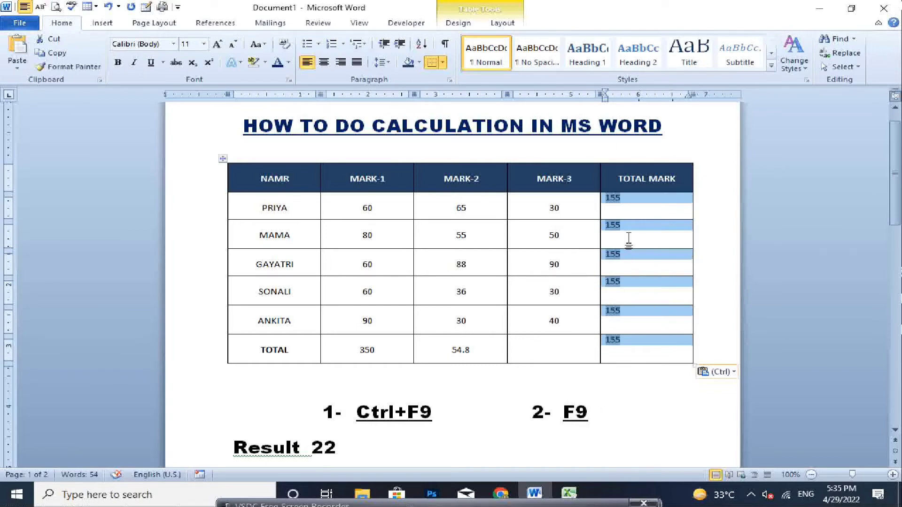
key(F9)
click(623, 342)
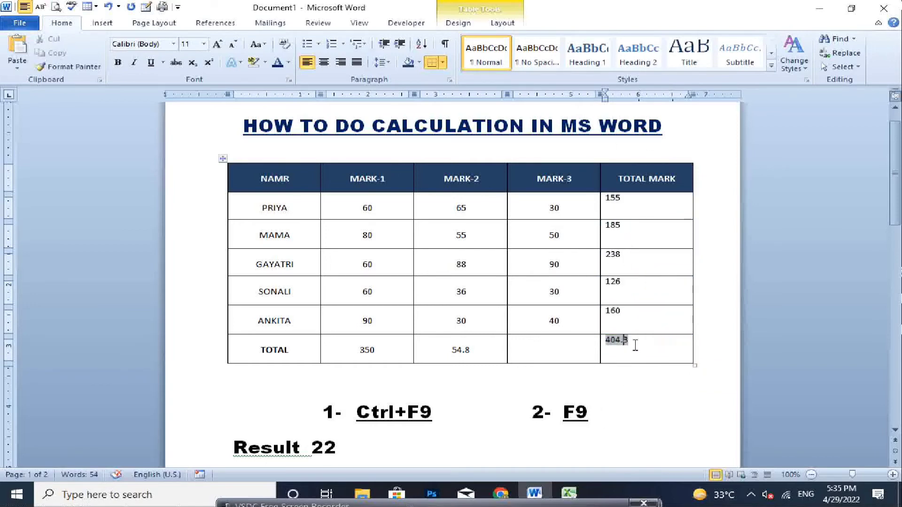
click(636, 340)
Delete 54.8 from the MARK-2 total and recalculate the bottom TOTAL MARK to 350
drag(489, 356, 447, 352)
key(Delete)
click(647, 342)
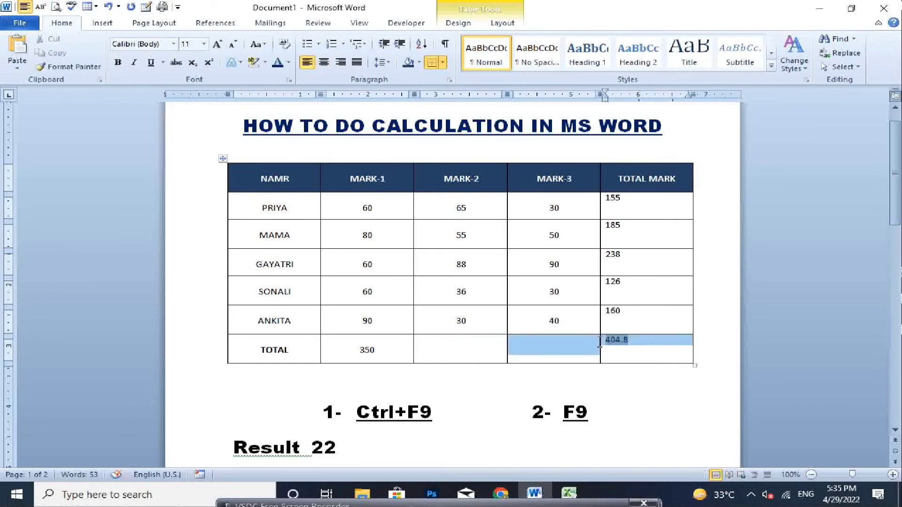
drag(634, 346, 605, 341)
key(F9)
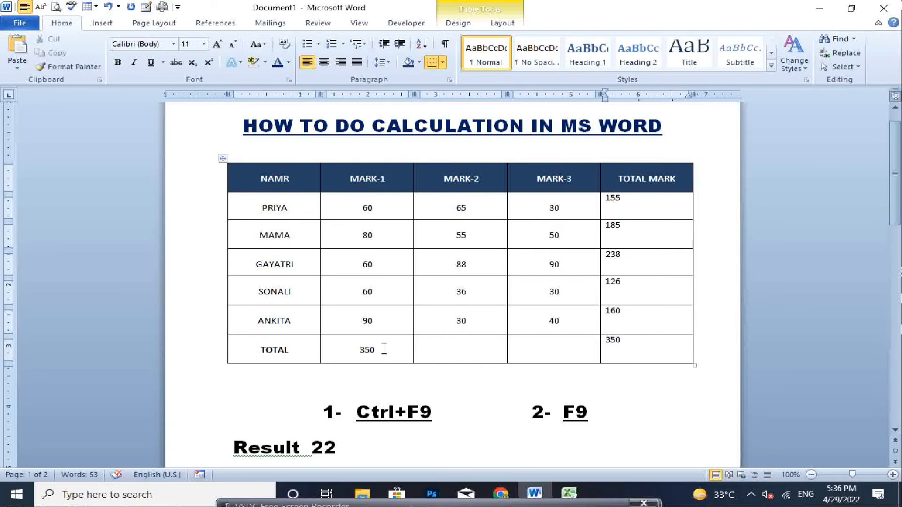
drag(353, 350, 439, 347)
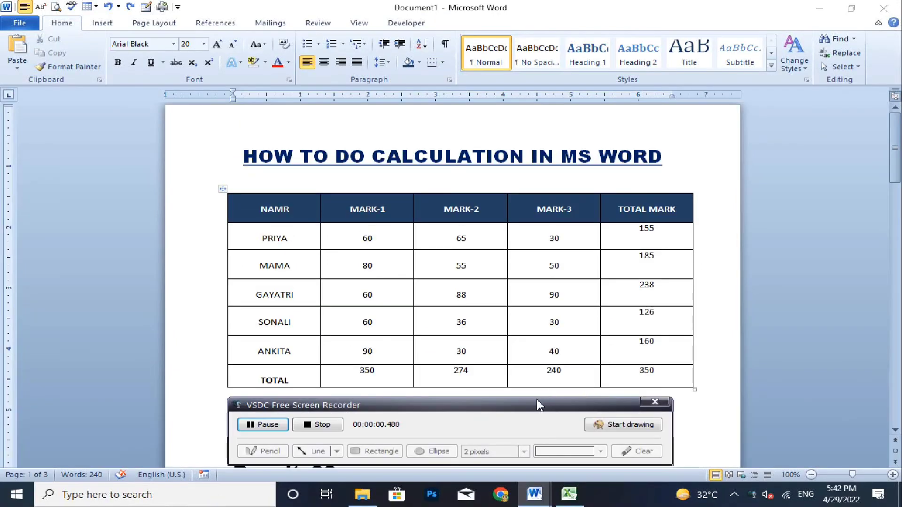
Replace the bottom TOTAL MARK value 350 with a {=min(above)} field showing 126
drag(536, 405, 508, 504)
double_click(659, 375)
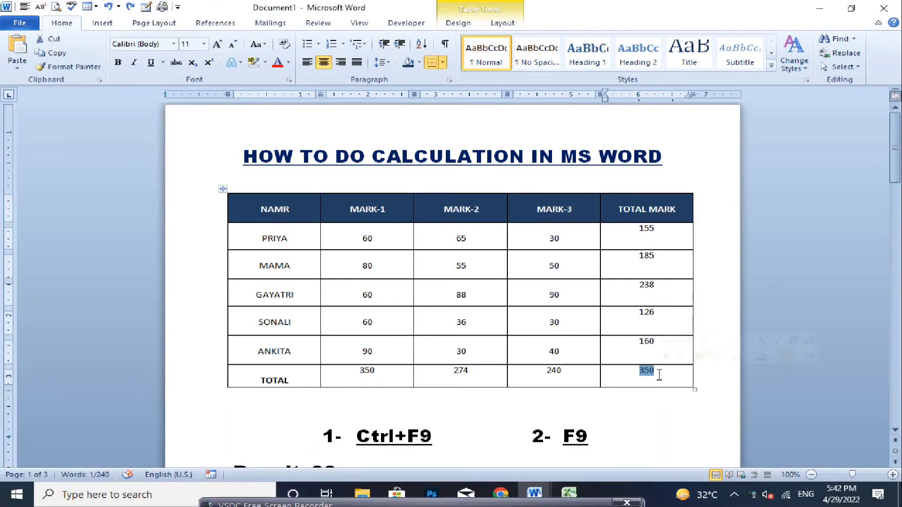
key(F9)
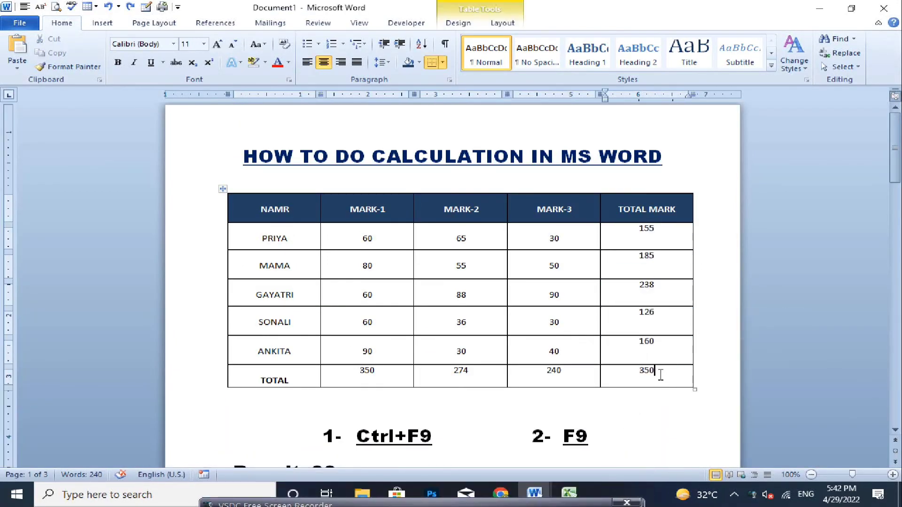
key(Delete)
key(ctrl+F9)
text(=min)
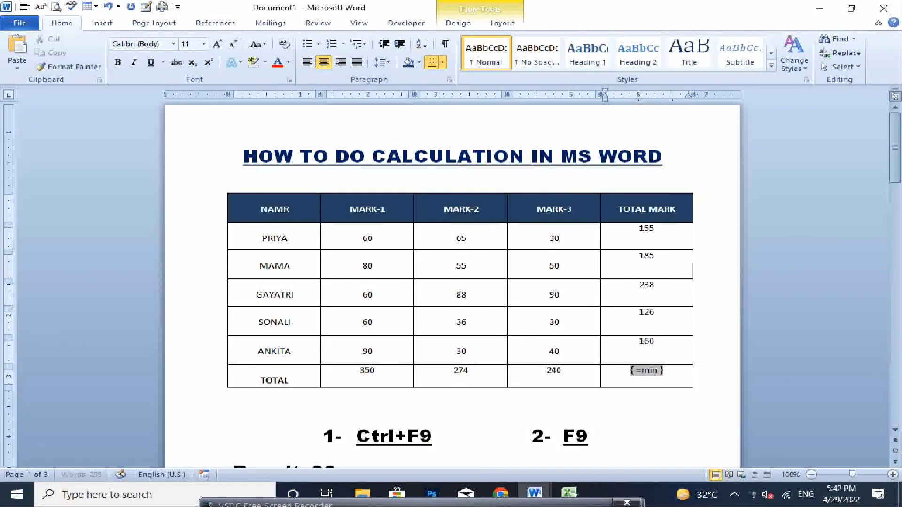
text((a)
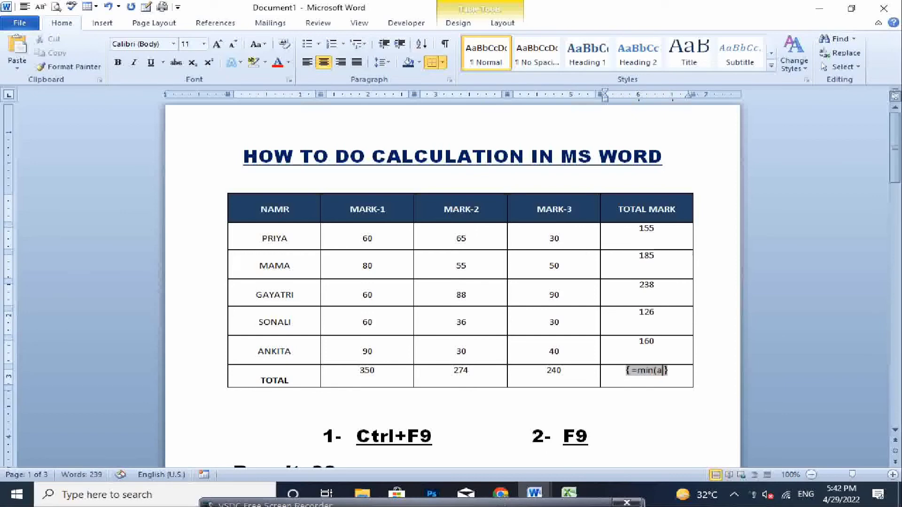
text(bove))
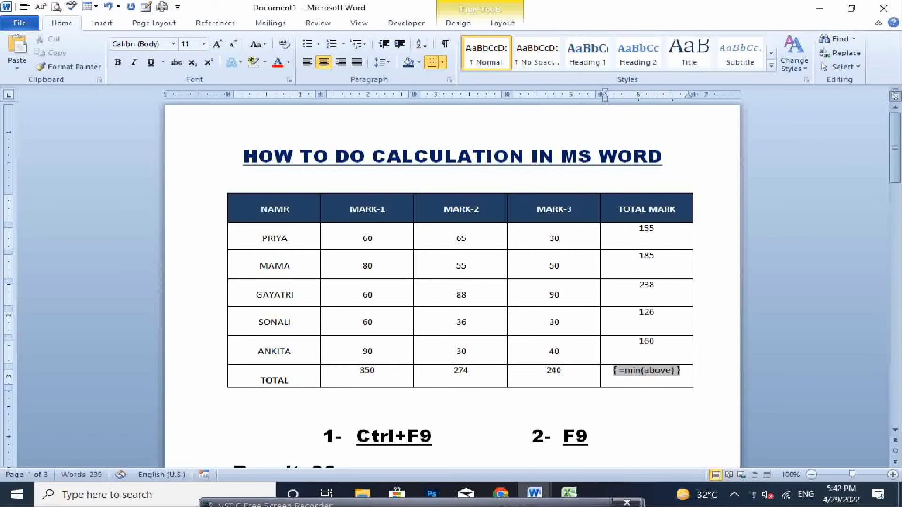
key(F9)
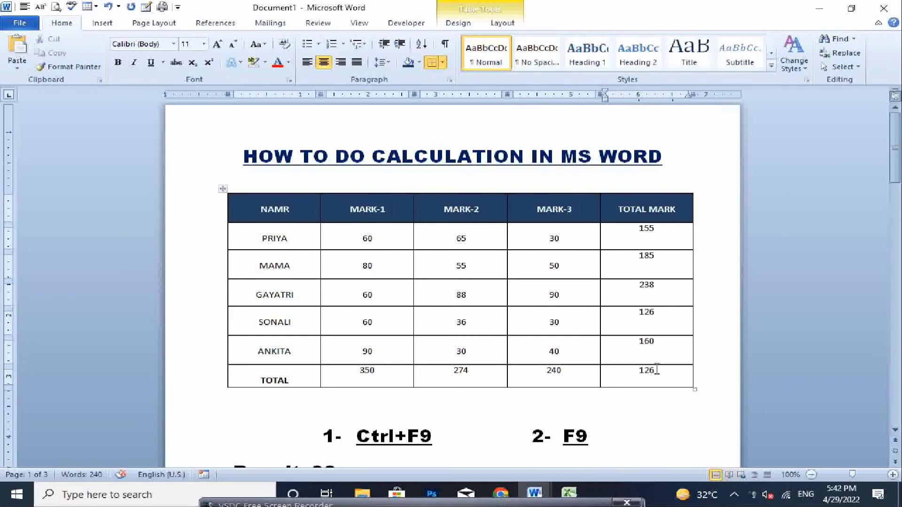
Make SONALI's 126 total red and bold, then select the bottom 126
double_click(632, 312)
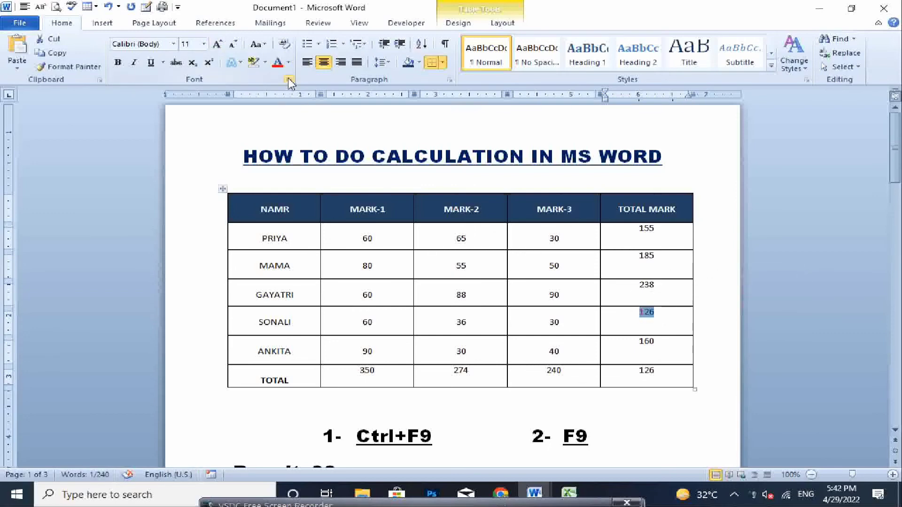
click(278, 62)
click(682, 348)
double_click(646, 312)
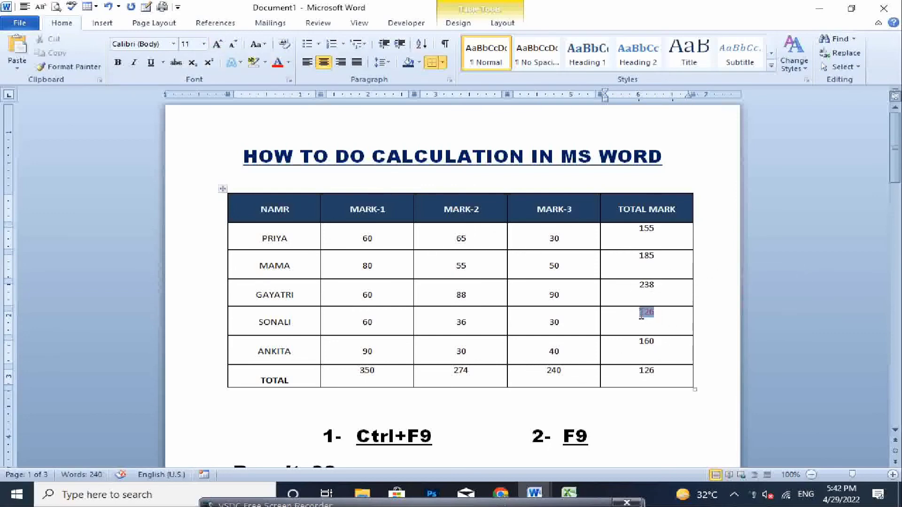
click(118, 62)
double_click(632, 342)
double_click(660, 376)
Replace the bottom TOTAL MARK cell with a {=max(above)} field showing 238
key(Delete)
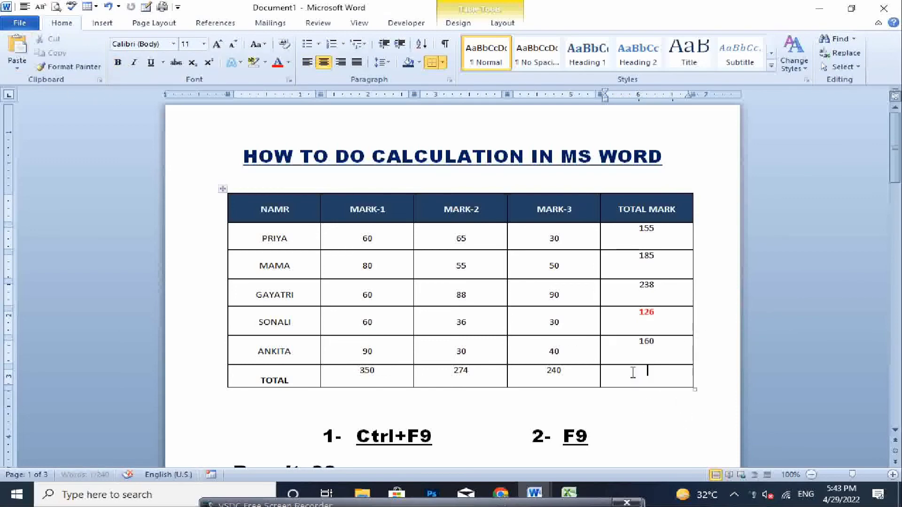
key(ctrl+F9)
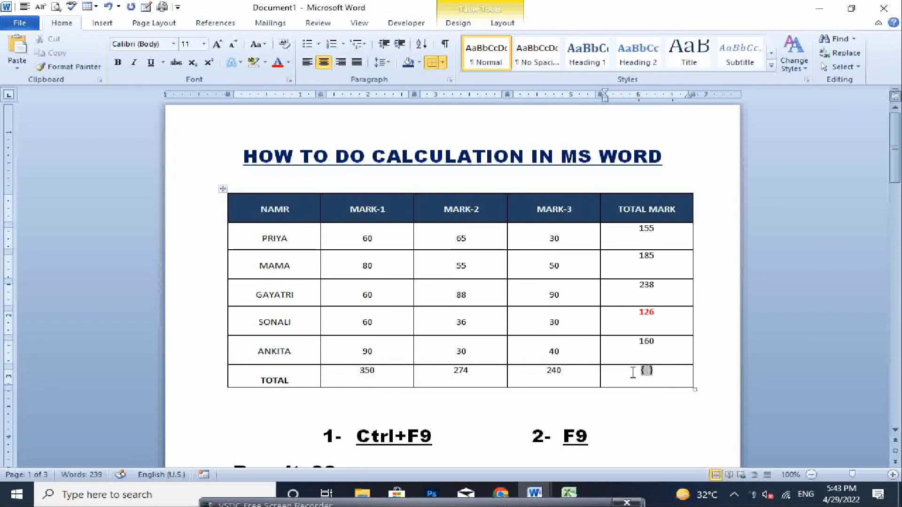
text(=max )
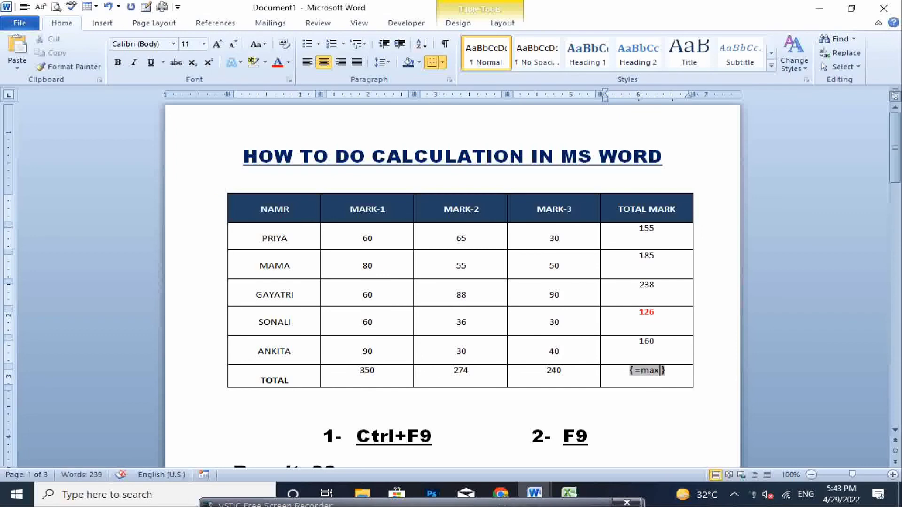
text((ab)
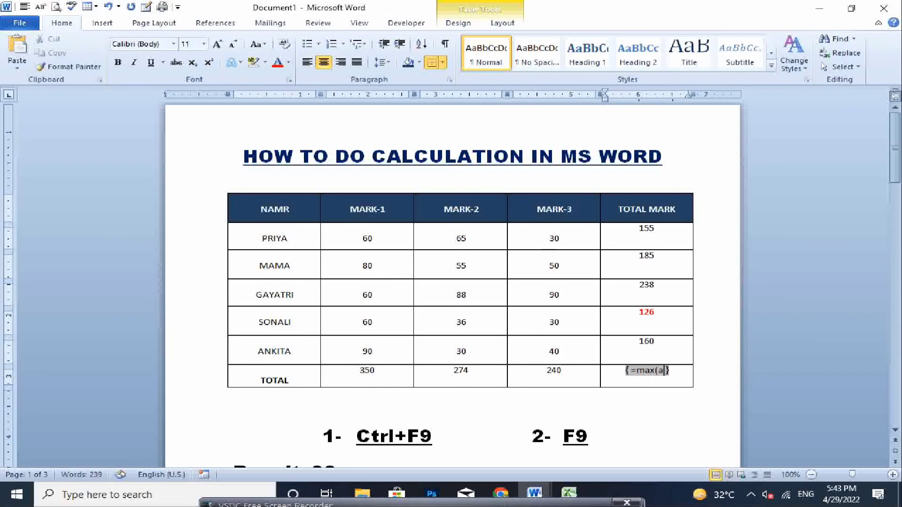
text(ove)
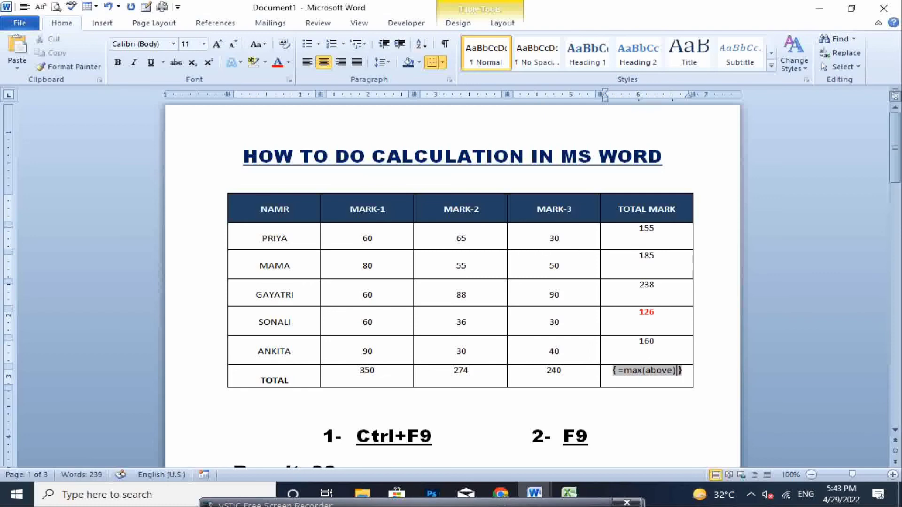
text())
key(ctrl+z)
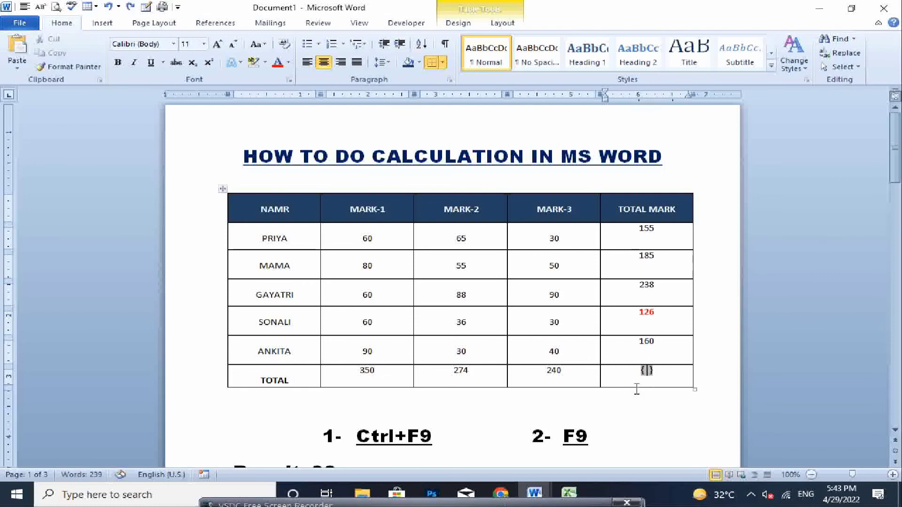
key(Delete)
text(max )
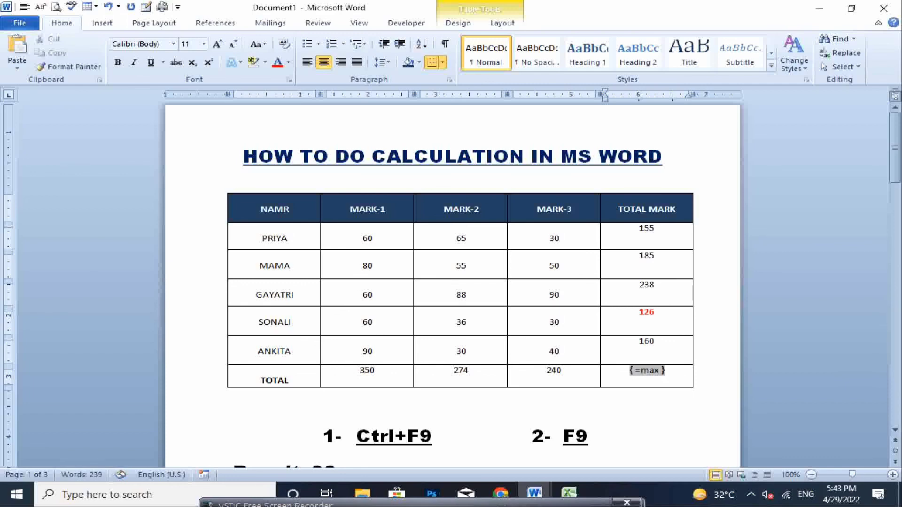
text(()
text(above))
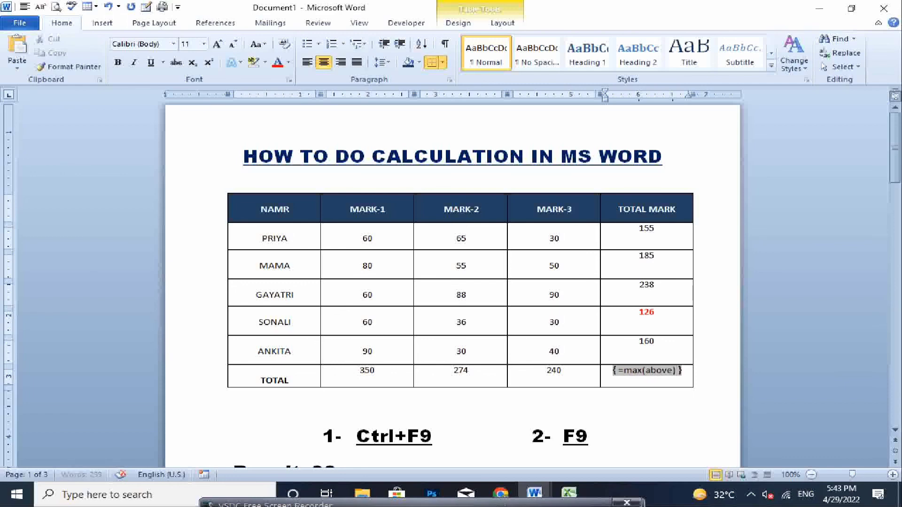
key(F9)
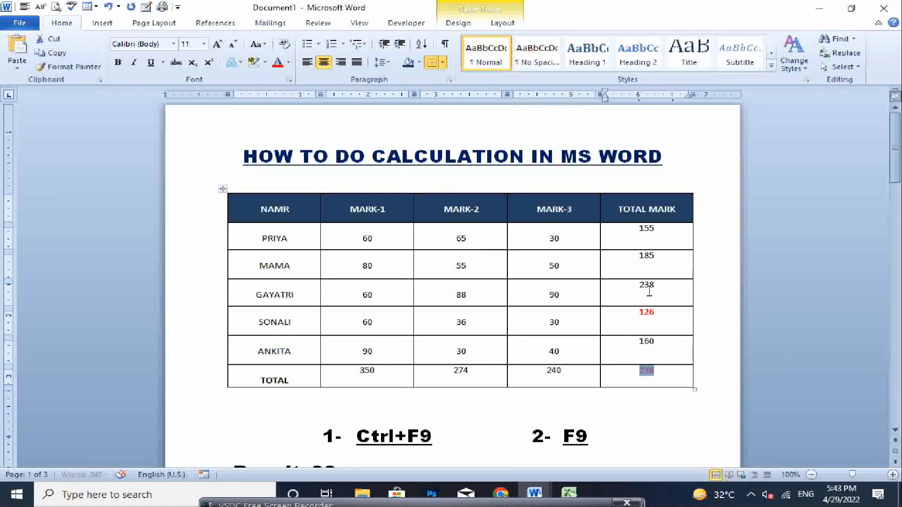
Make GAYATRI's 238 total red and enlarge it to 18 pt
drag(657, 284, 637, 284)
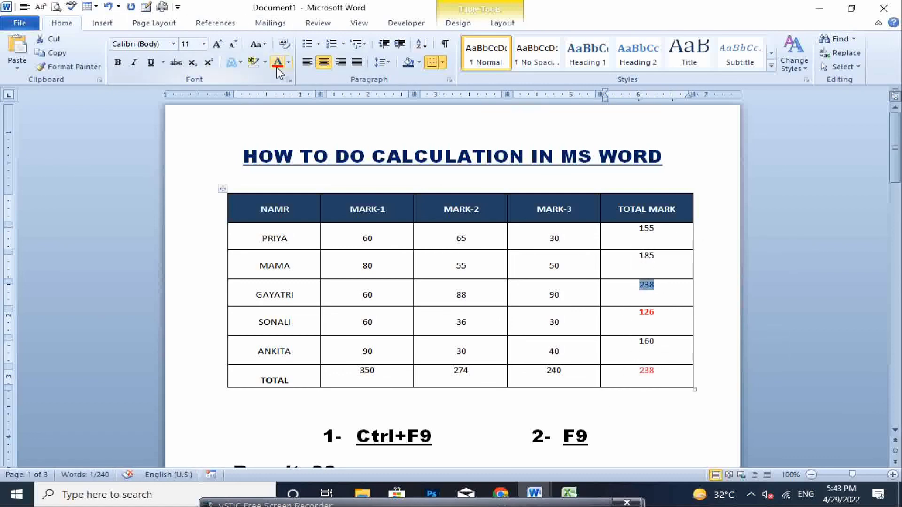
click(217, 44)
click(216, 44)
click(216, 45)
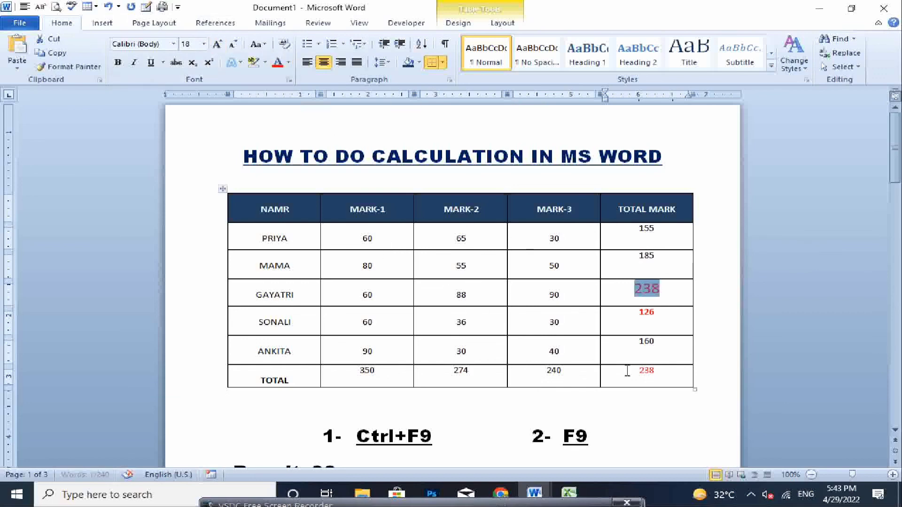